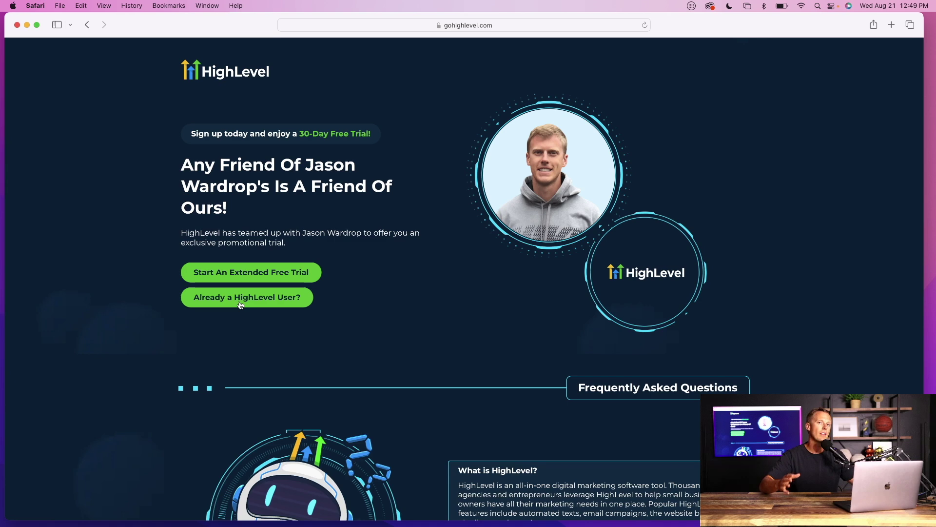
# - Start the HighLevel extended free trial and proceed to the business questionnaire
pyautogui.click(244, 274)
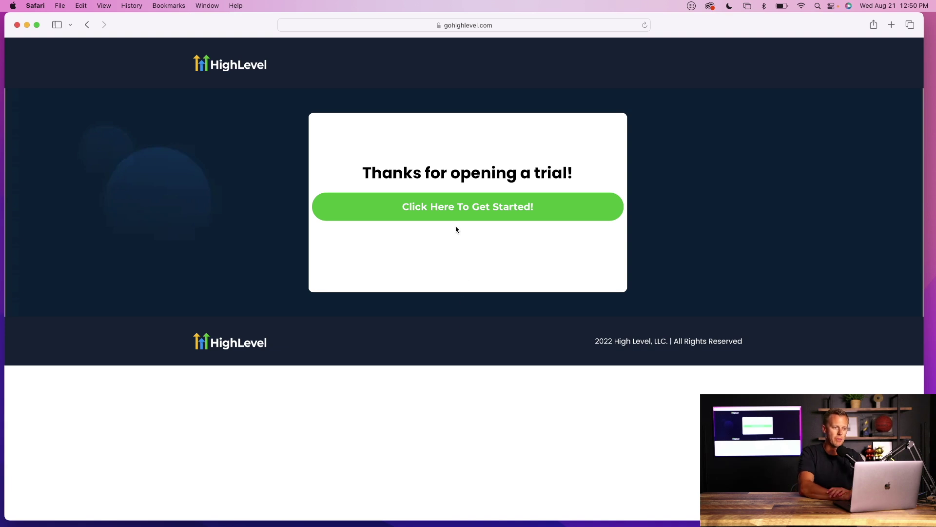
pyautogui.click(452, 210)
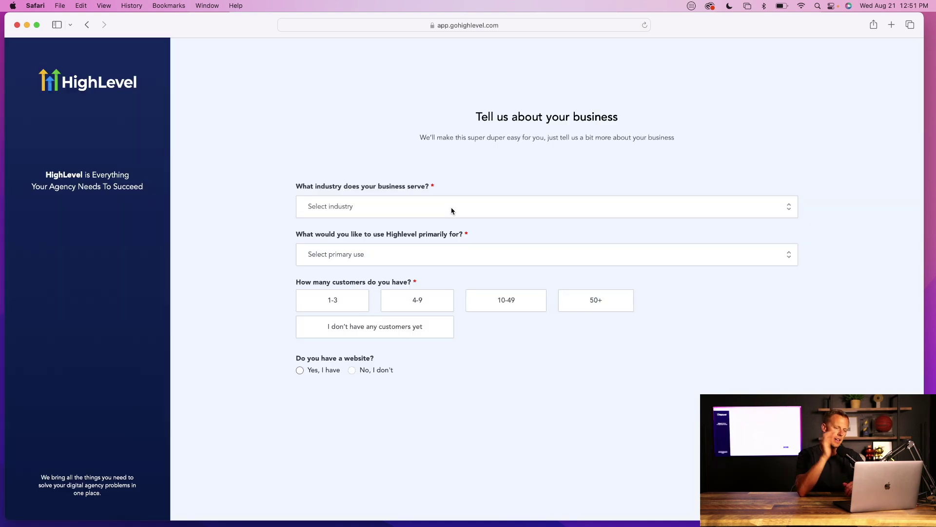
# - Answer Financial industry, manage my own business, 1-3 customers and no website, then continue
pyautogui.click(451, 209)
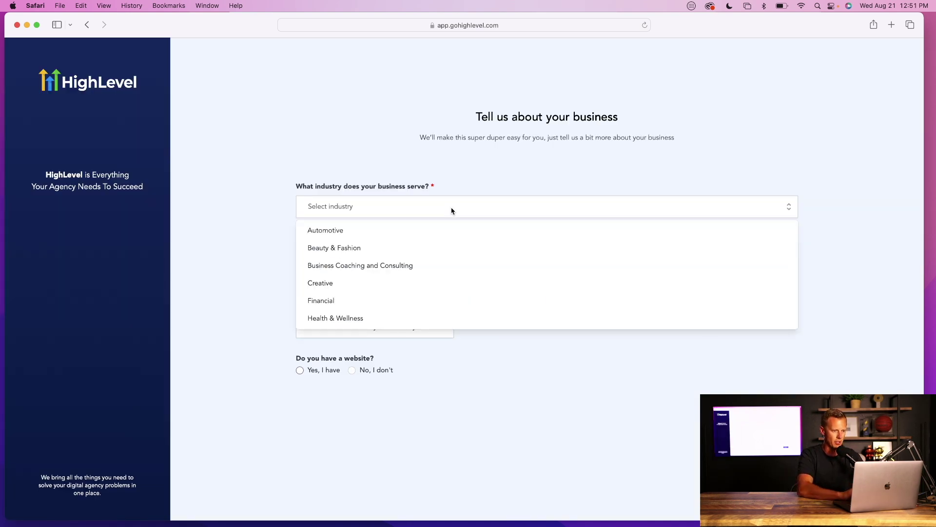
pyautogui.click(391, 303)
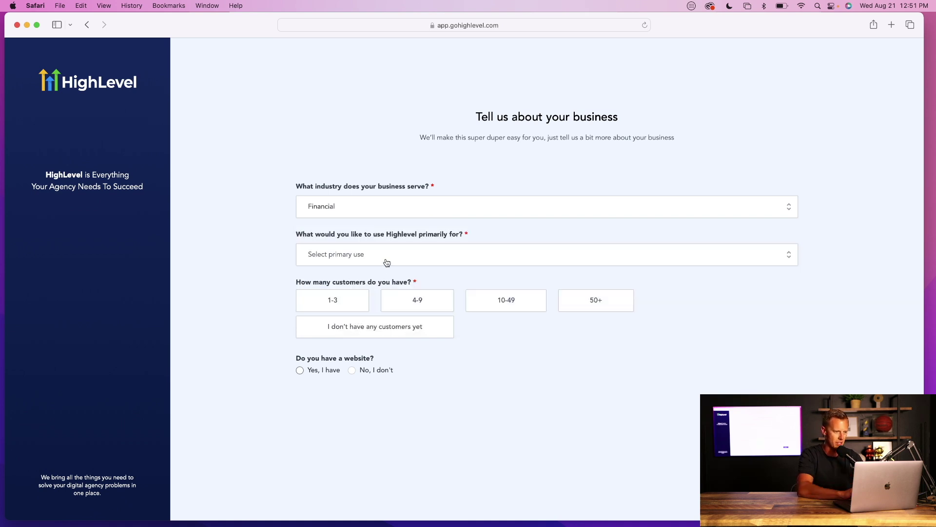
pyautogui.click(379, 263)
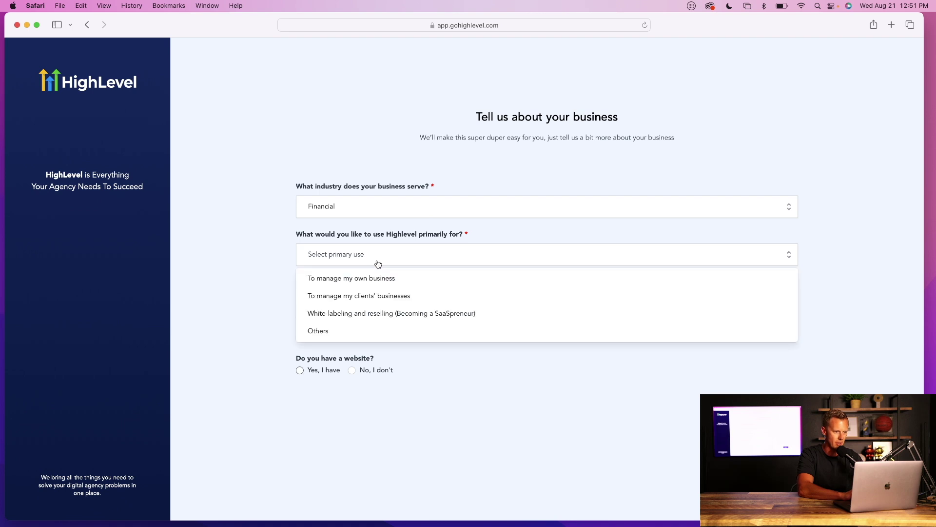
pyautogui.click(394, 280)
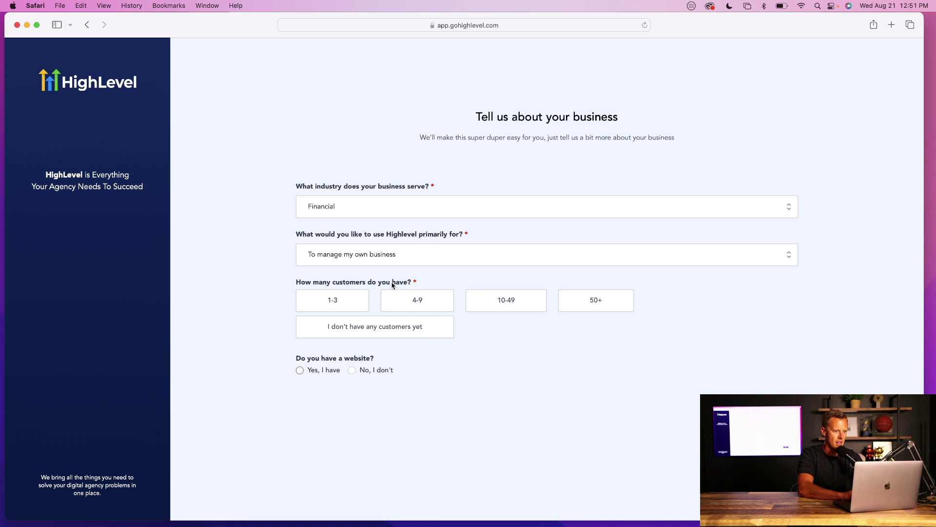
pyautogui.click(340, 304)
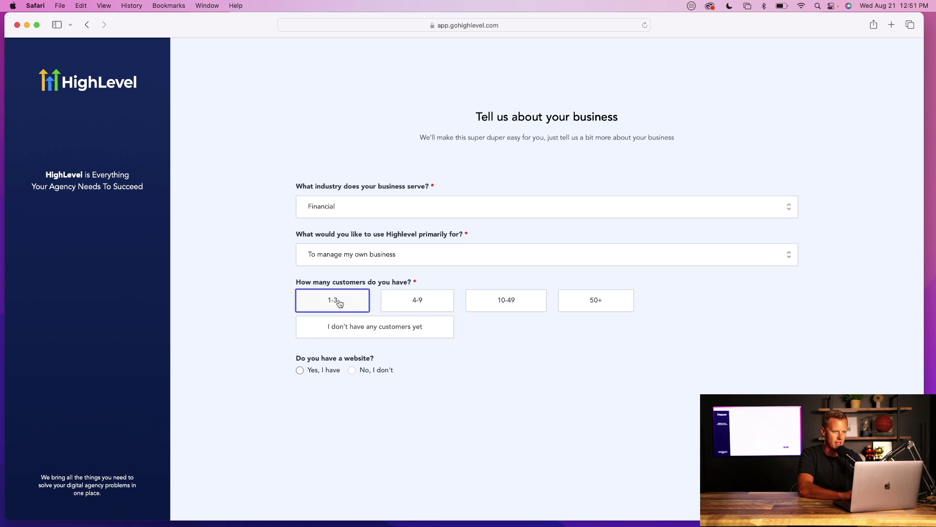
pyautogui.click(352, 370)
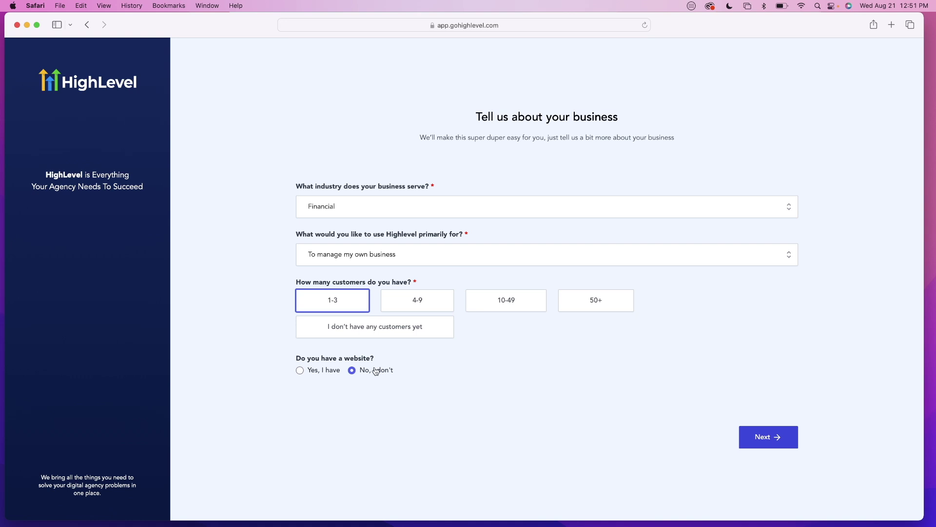
pyautogui.click(764, 439)
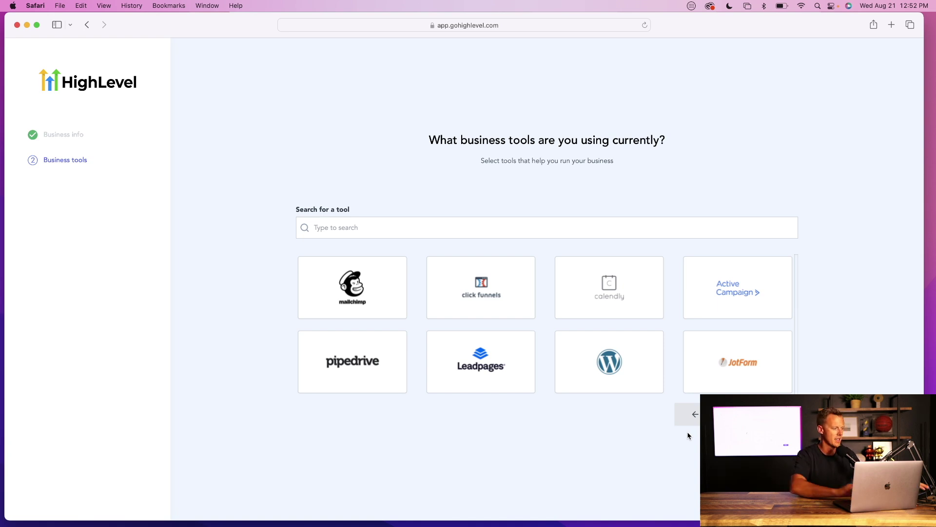
# - Skip past the business tools question and features popup, then verify the e-mail with the emailed code
pyautogui.click(763, 418)
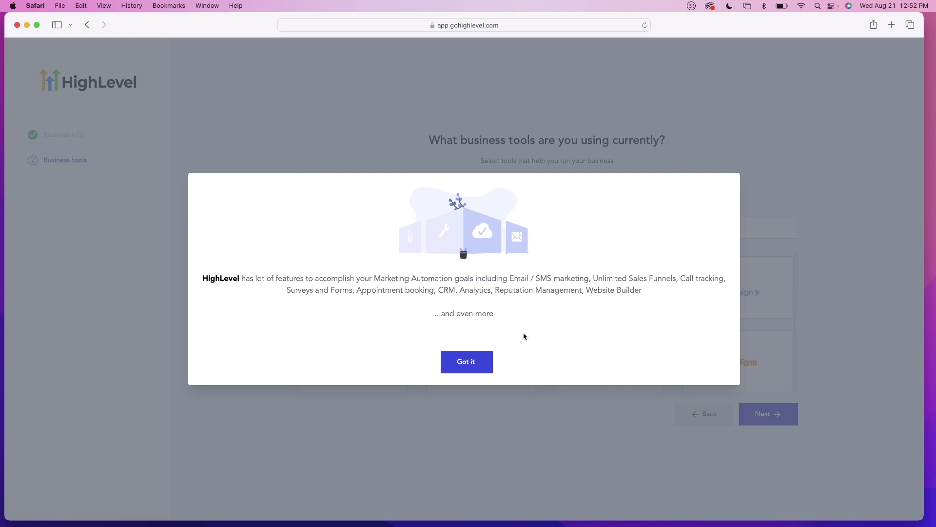
pyautogui.click(474, 362)
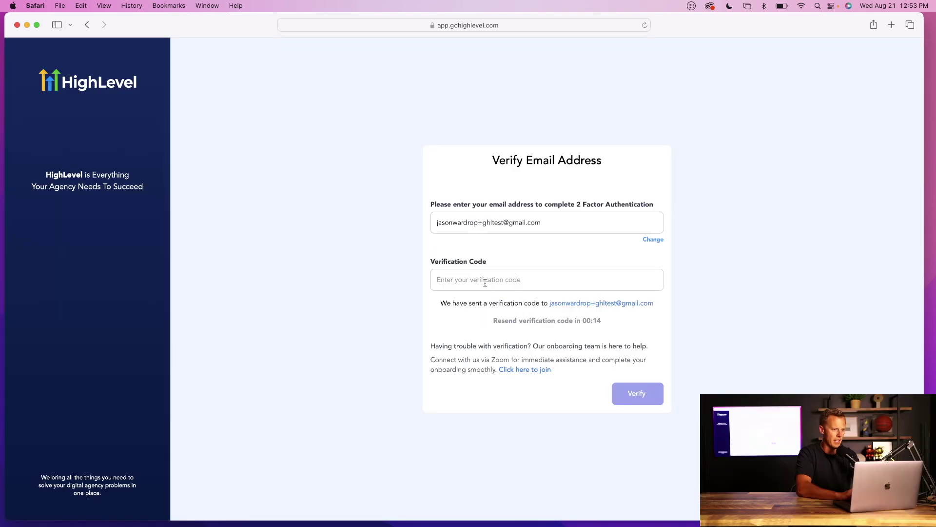
pyautogui.click(484, 283)
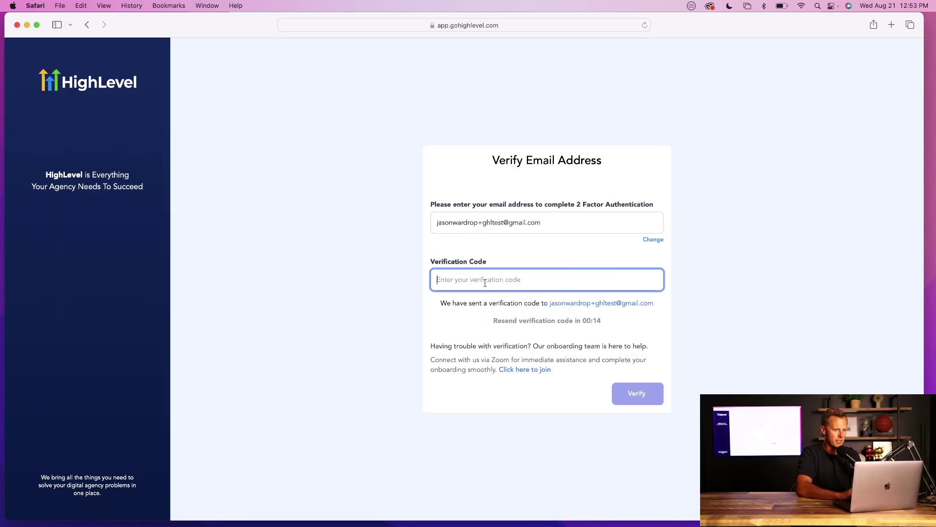
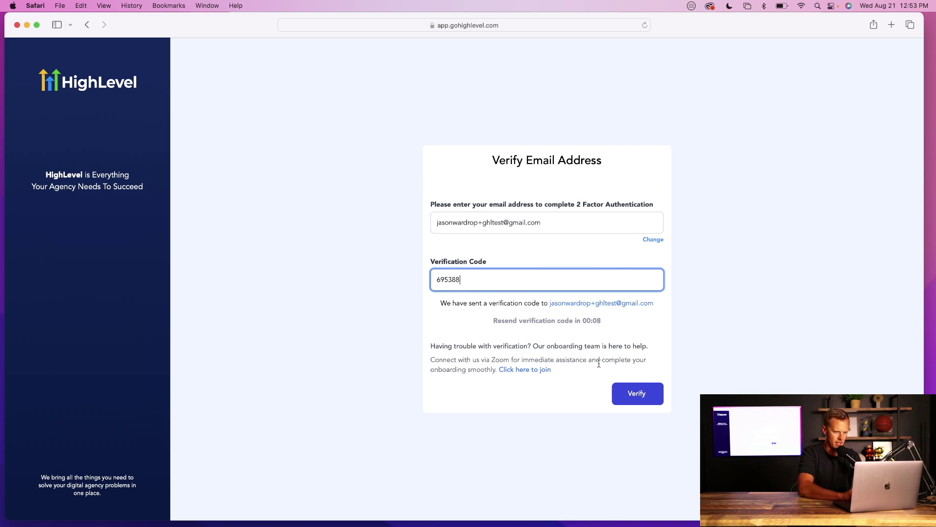
pyautogui.click(628, 394)
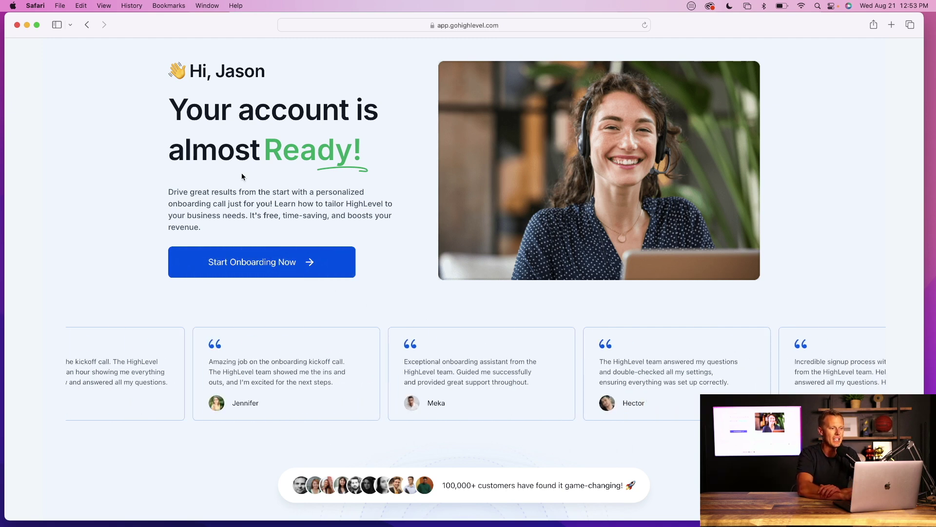
# - Begin onboarding with business name ACME and enter the owner's first and last name
pyautogui.click(277, 270)
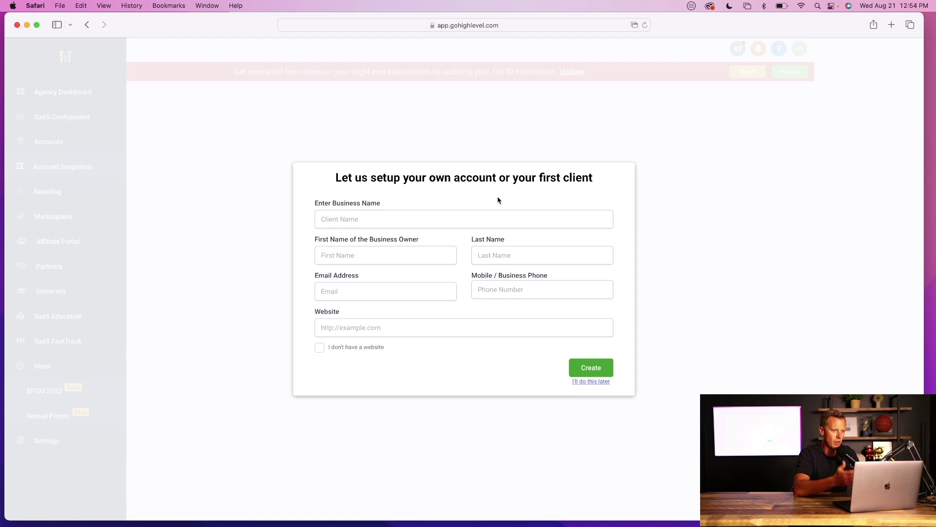
pyautogui.click(441, 218)
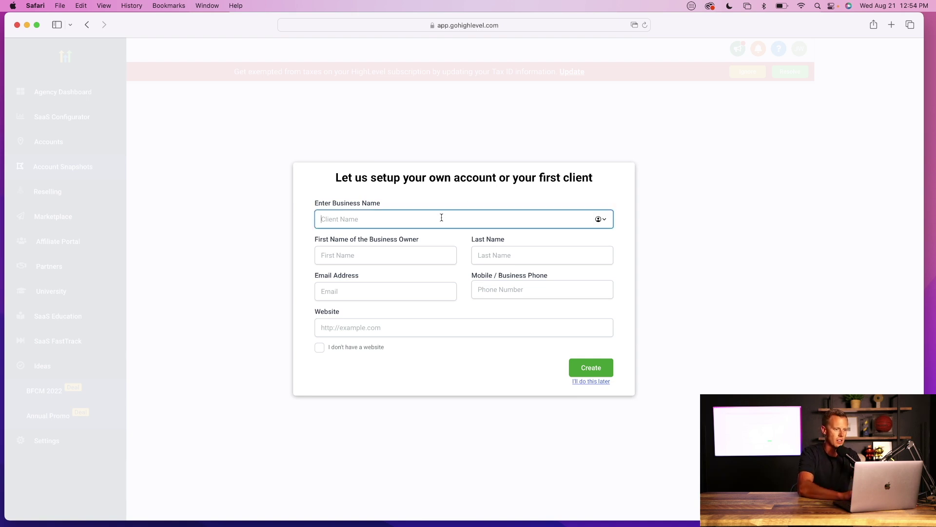
pyautogui.write('ACME')
pyautogui.press('Tab')
pyautogui.press('Tab')
pyautogui.press('Tab')
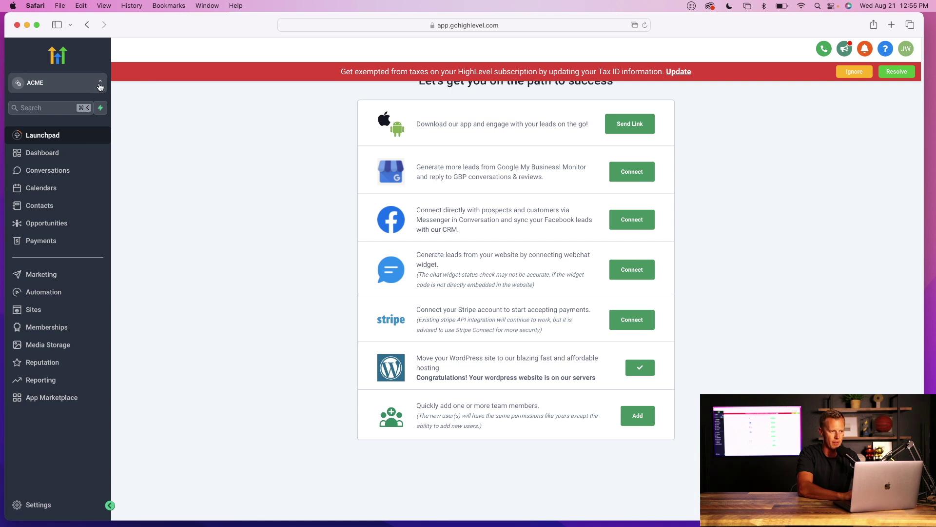
# - Switch from the ACME sub-account to the Agency View
pyautogui.click(100, 87)
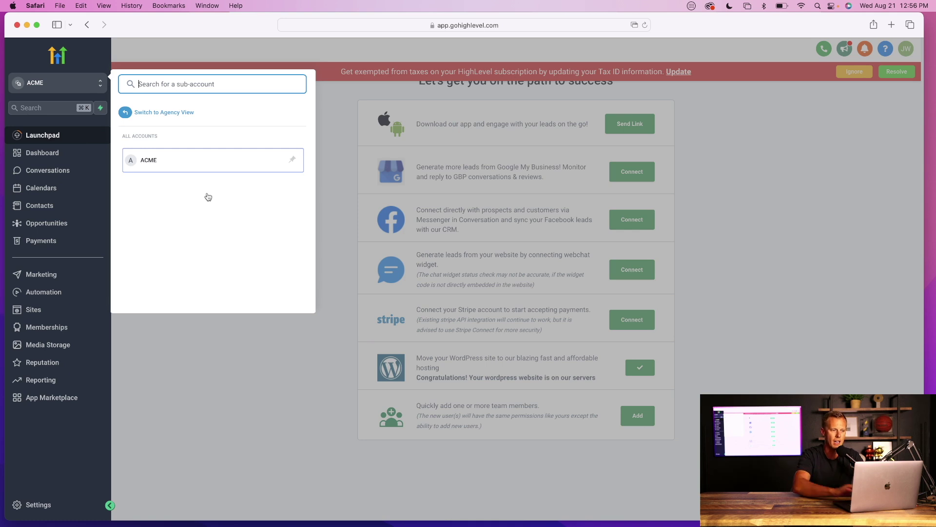
pyautogui.click(155, 115)
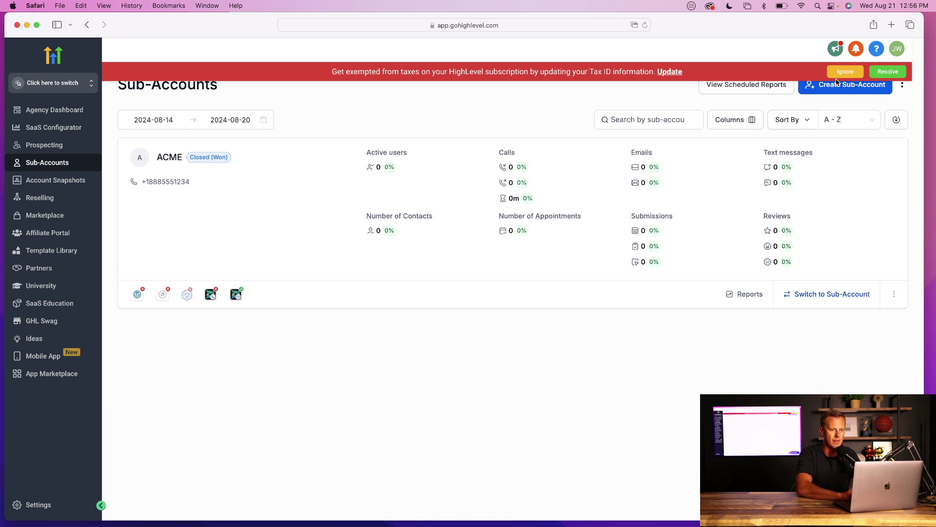
# - Ignore the tax ID notice, visit SaaS Configurator, and switch back into ACME
pyautogui.click(851, 73)
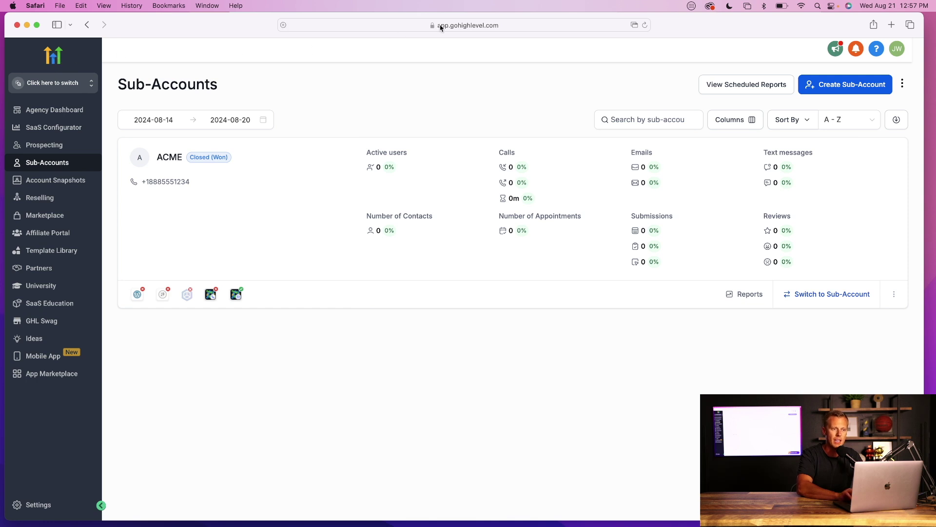
pyautogui.click(66, 128)
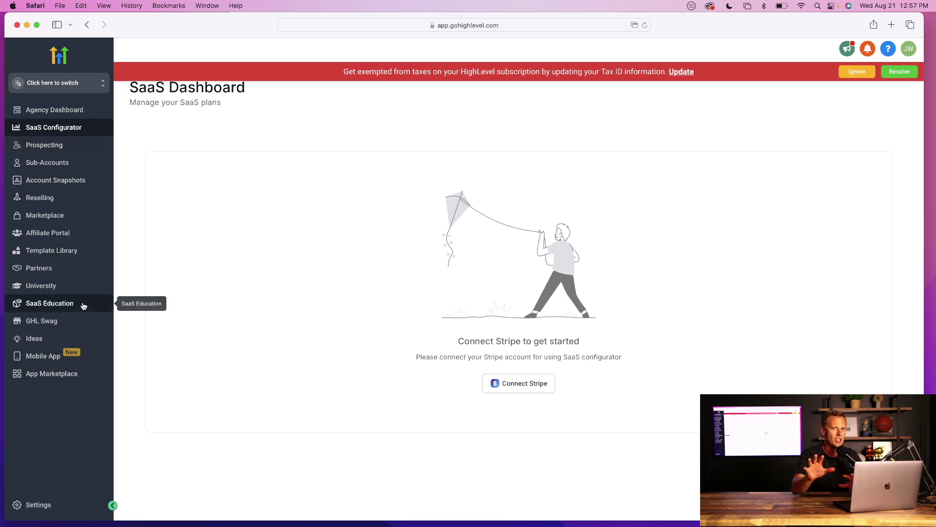
pyautogui.click(71, 83)
pyautogui.click(151, 183)
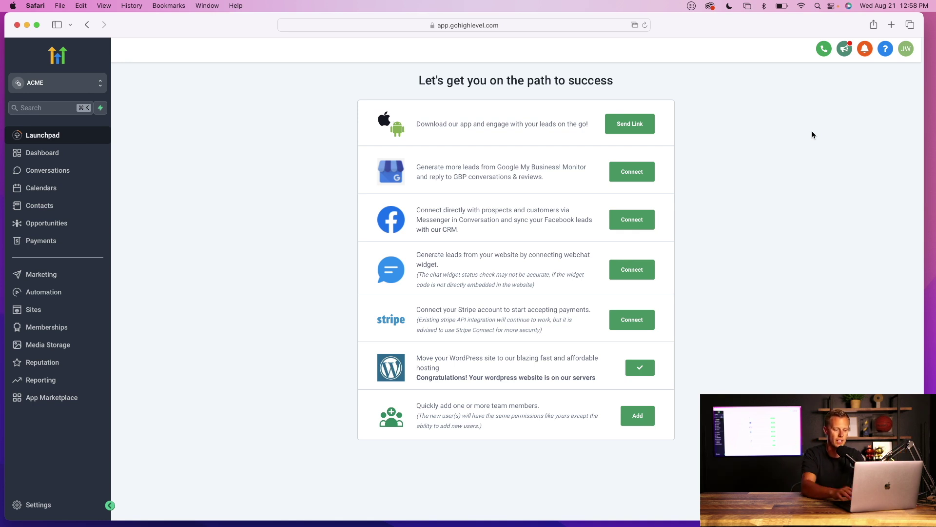
# - Load the pasted snapshot share link in a new tab and import the AI Employee snapshot
pyautogui.press('super+t')
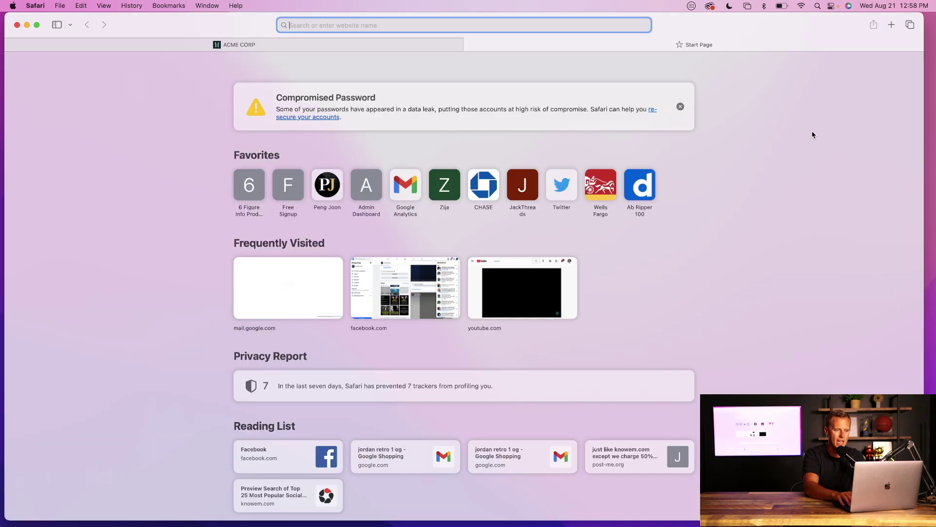
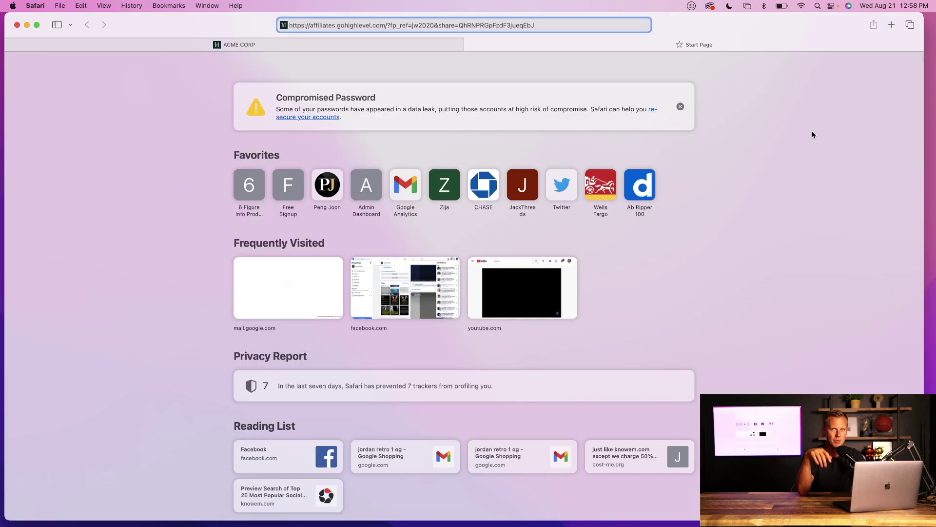
pyautogui.press('Return')
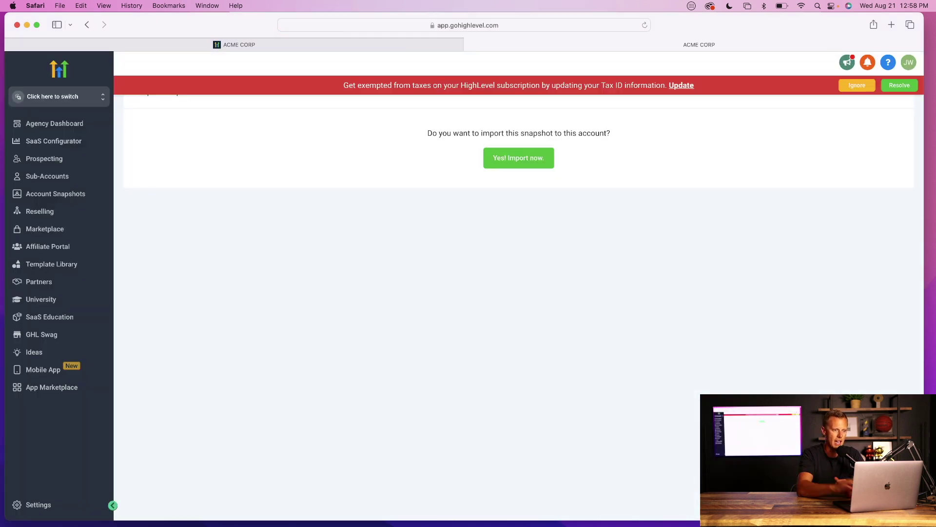
pyautogui.click(531, 161)
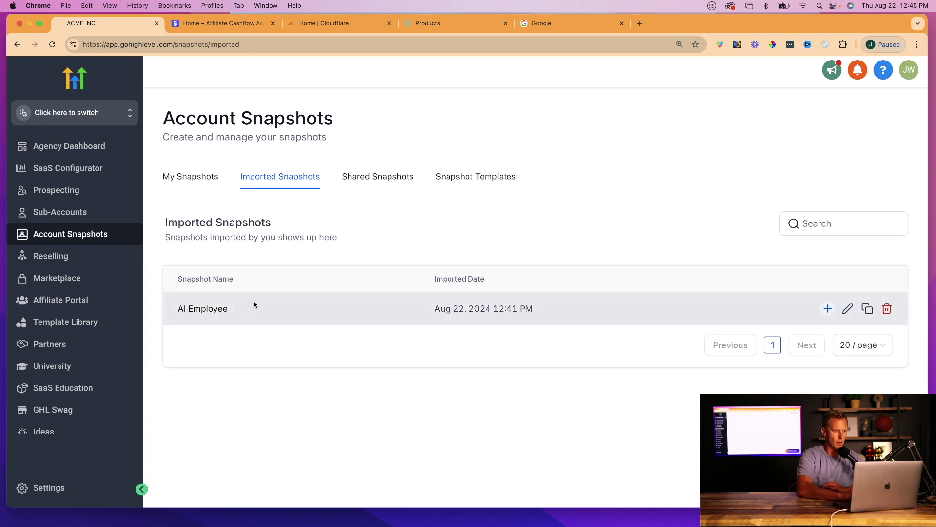
# - Load the Imported - AI Employee snapshot into ACME with all assets selected
pyautogui.click(79, 218)
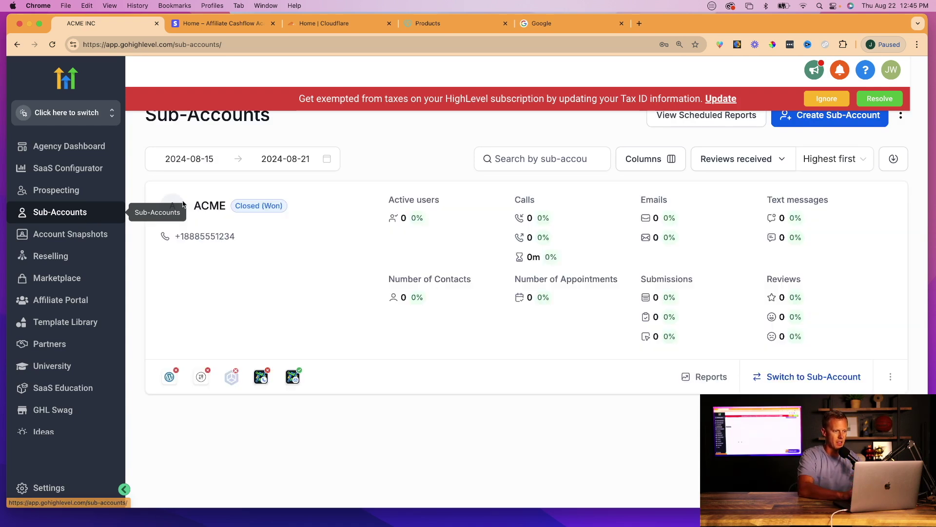
pyautogui.click(208, 208)
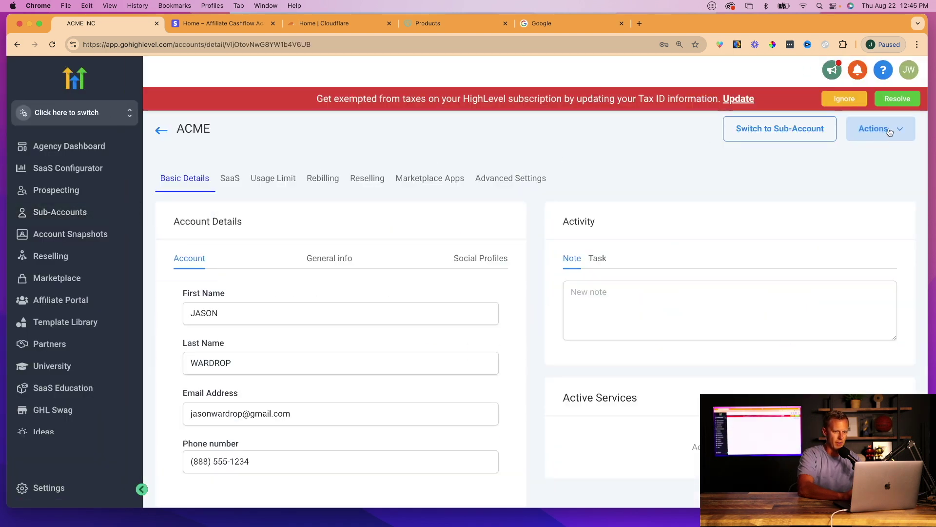
pyautogui.click(859, 137)
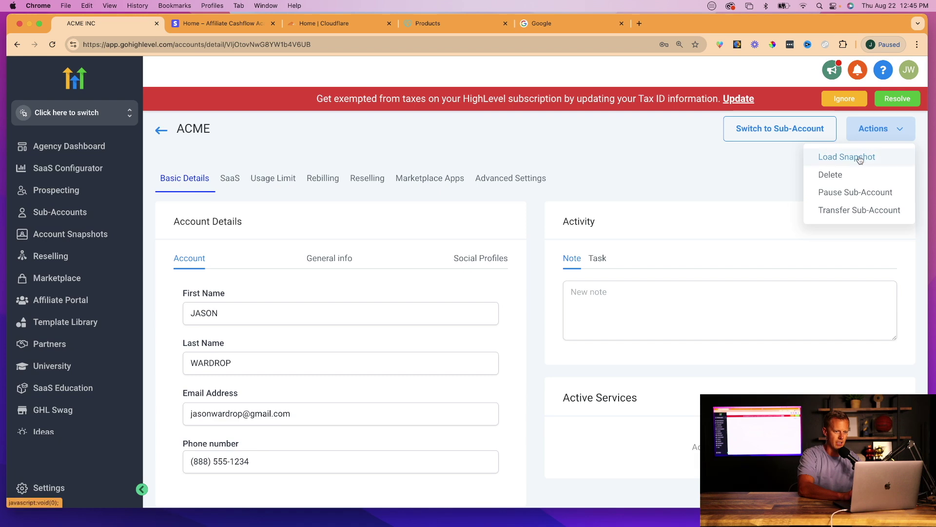
pyautogui.click(848, 156)
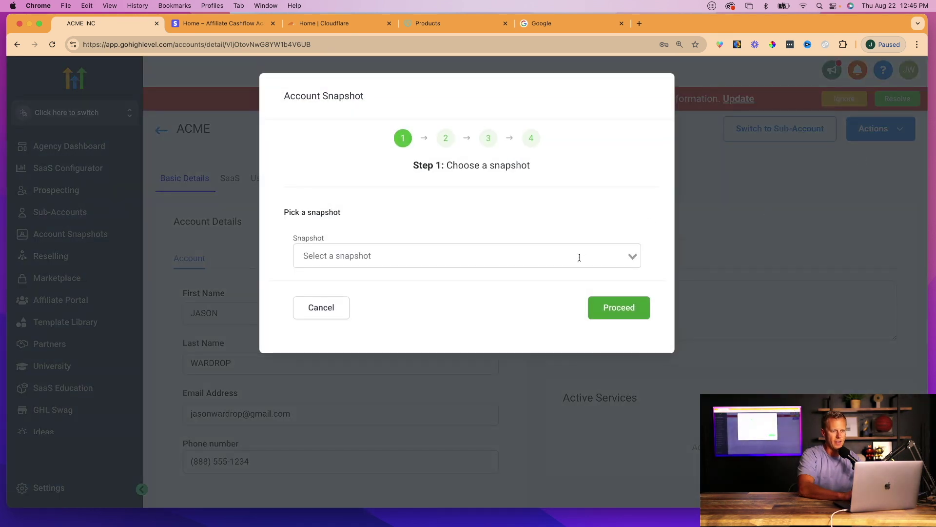
pyautogui.click(581, 256)
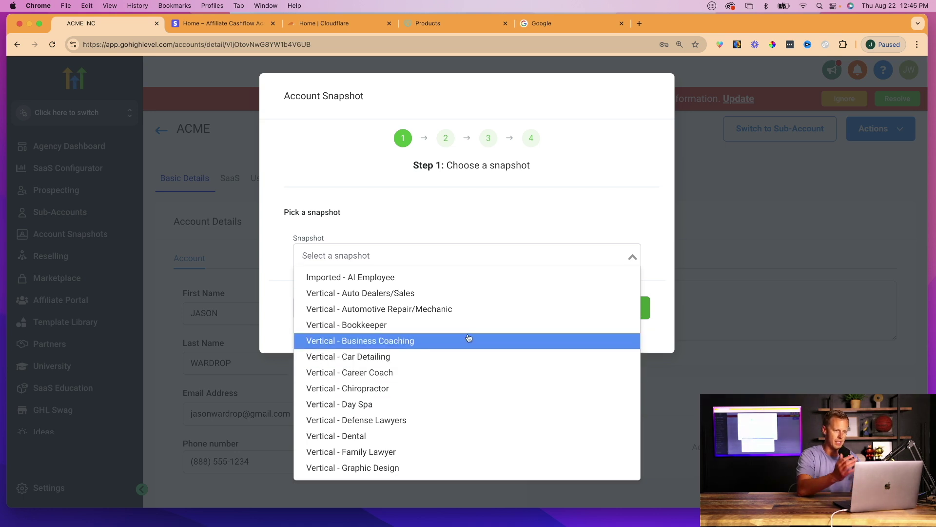
pyautogui.click(451, 284)
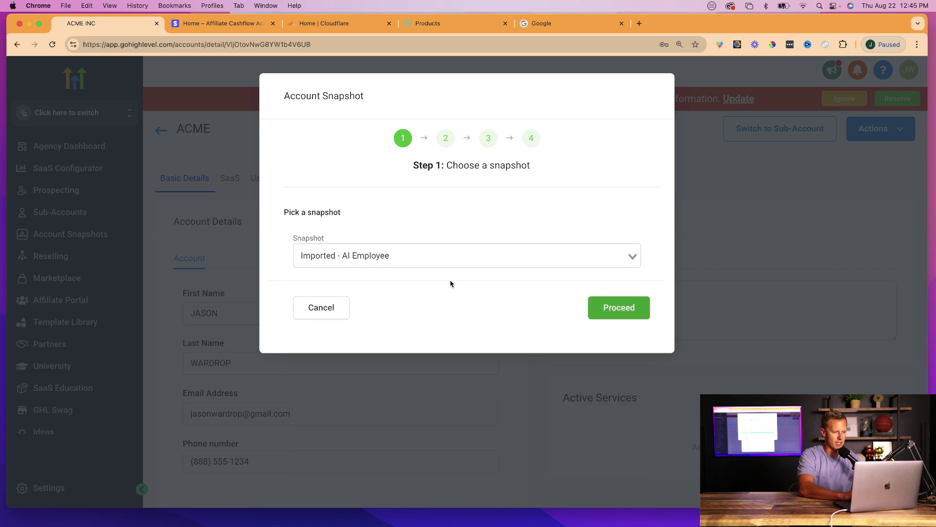
pyautogui.click(612, 311)
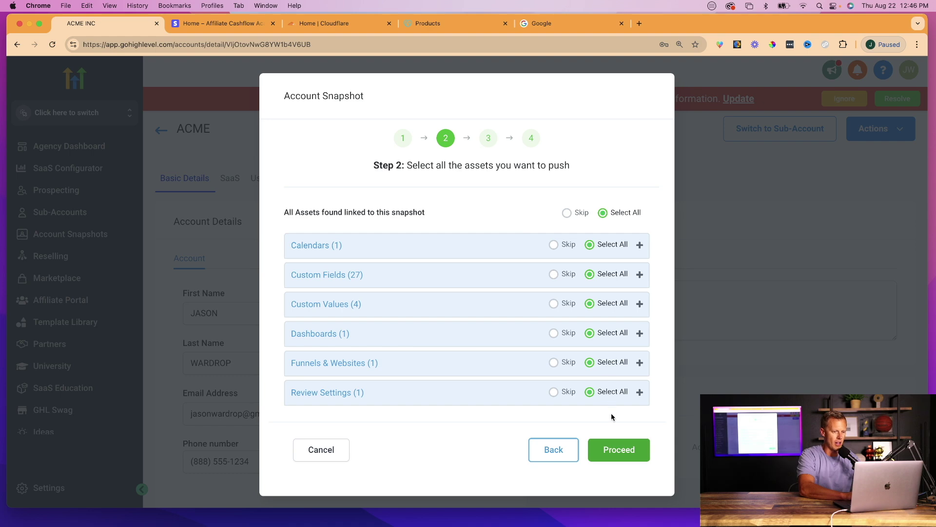
pyautogui.click(618, 453)
pyautogui.click(623, 258)
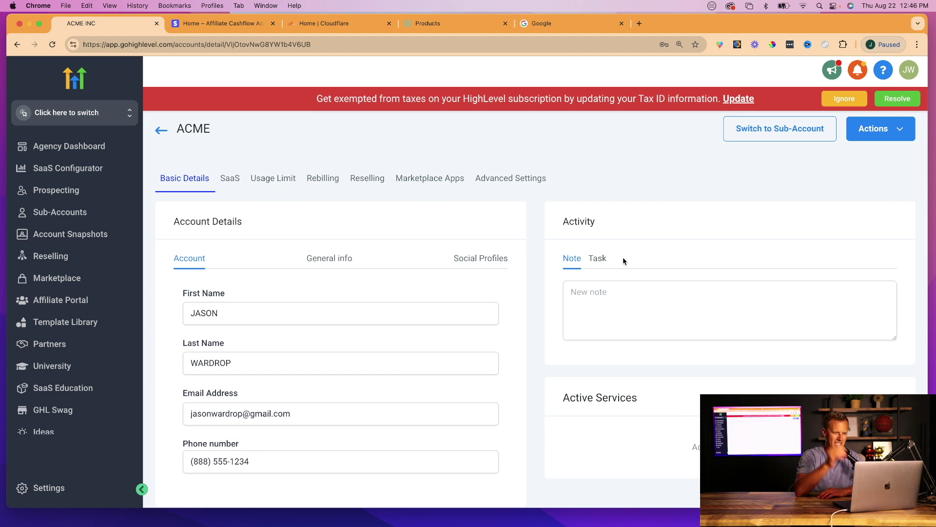
# - Switch into ACME, ignore the tax ID banner, and go to Sites
pyautogui.click(771, 135)
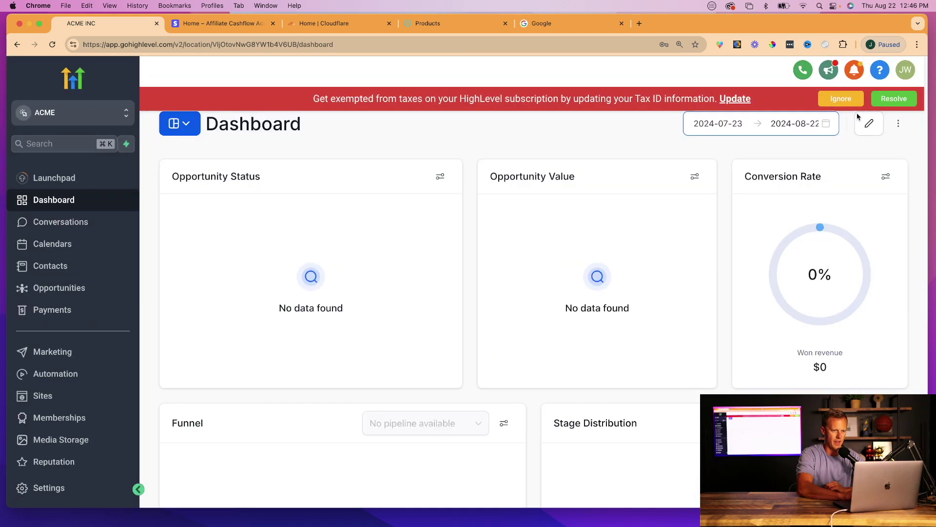
pyautogui.click(846, 101)
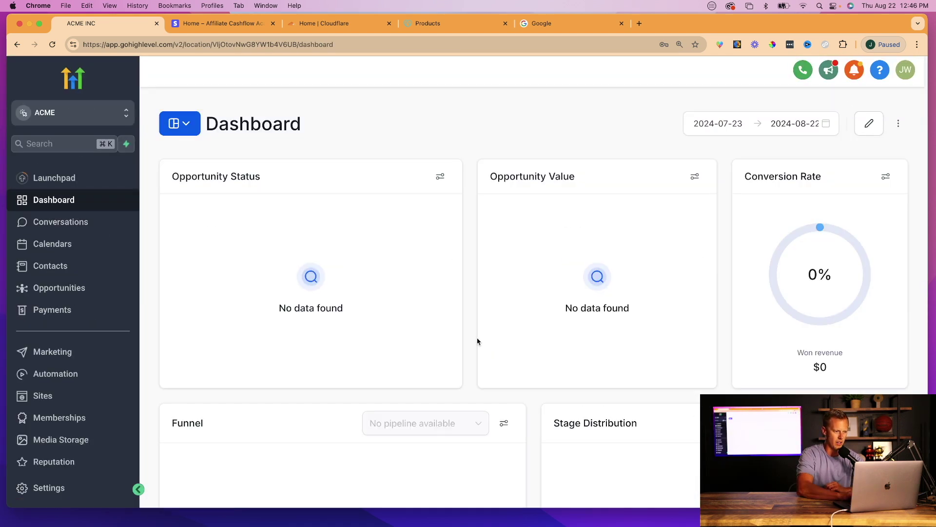
pyautogui.click(86, 396)
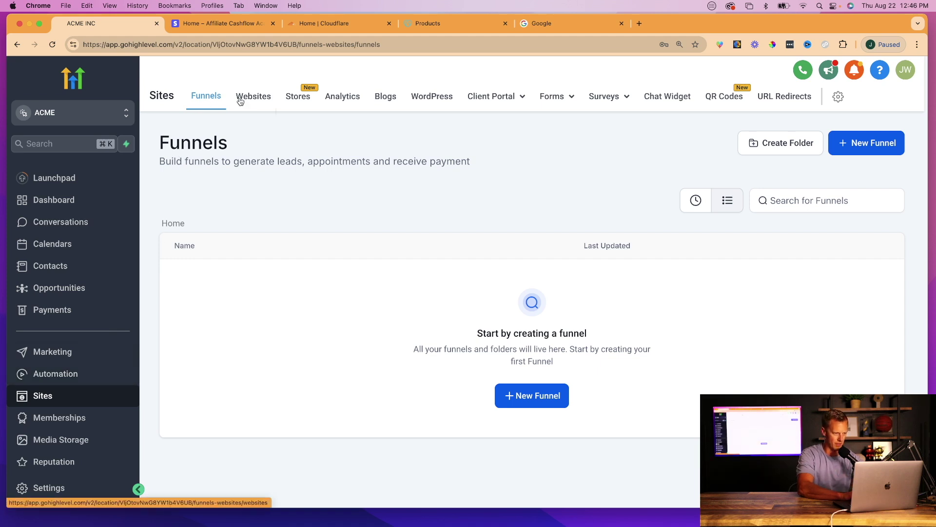
# - Open the AI Employee Homepage website under Websites and preview its Home page
pyautogui.click(250, 105)
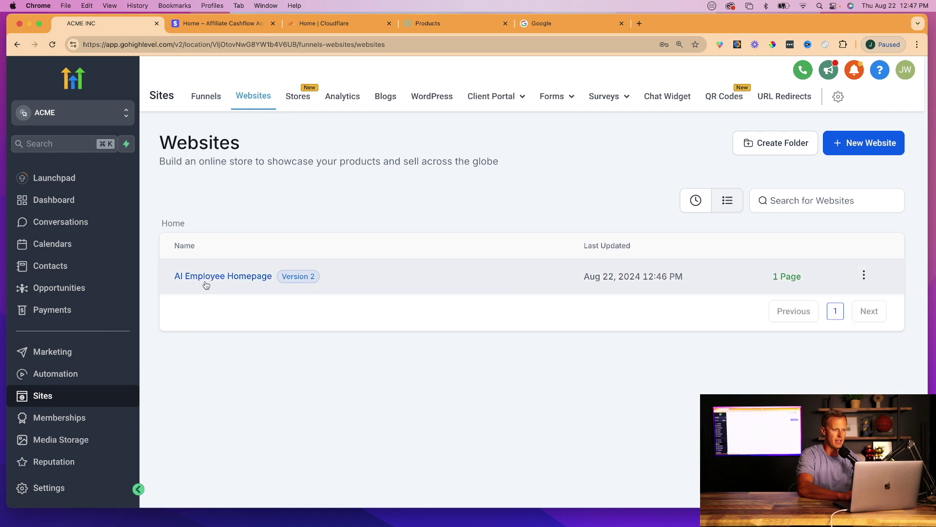
pyautogui.click(216, 277)
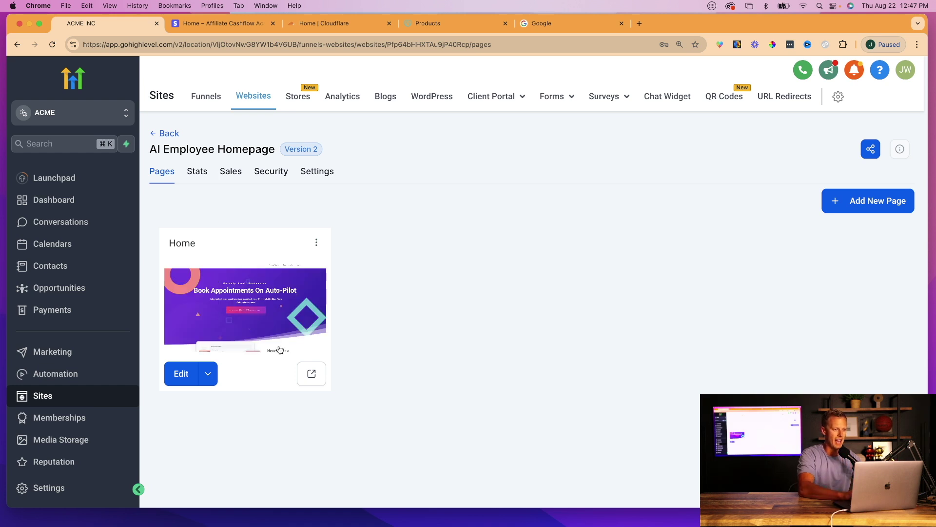
pyautogui.click(310, 375)
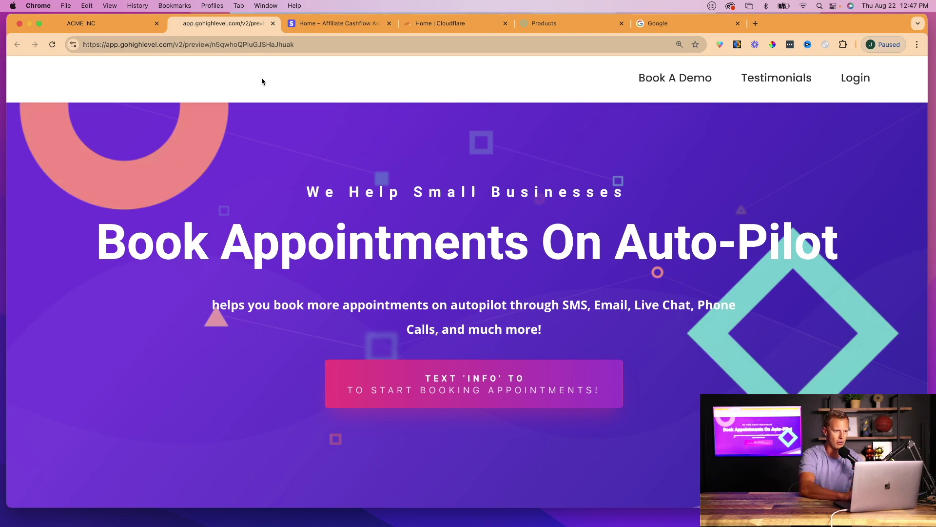
pyautogui.click(274, 24)
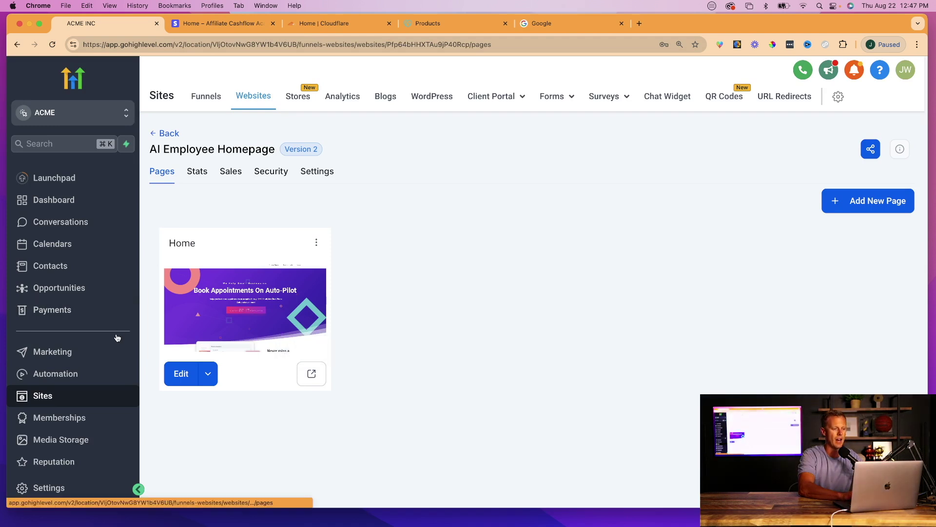
# - Go to the sub-account Settings and open Custom Values, showing Business Email, Name, Phone and Login URL
pyautogui.click(59, 488)
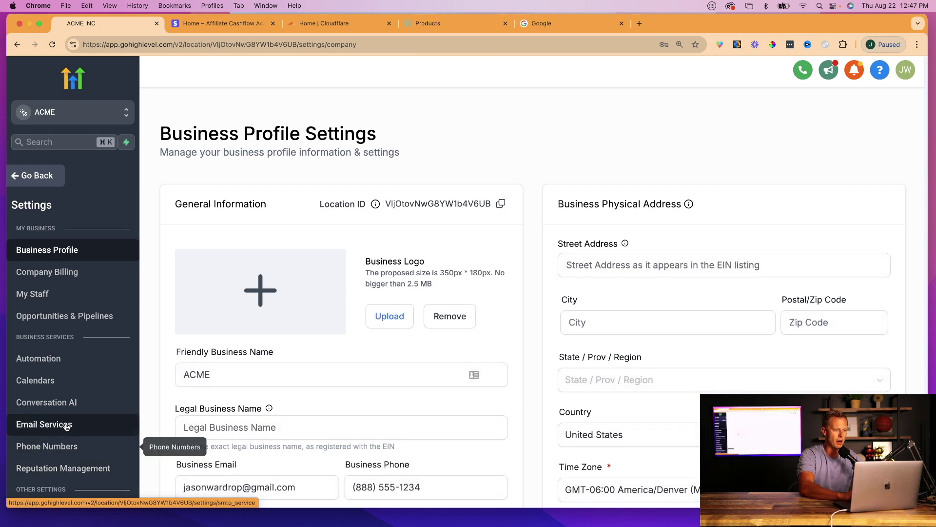
pyautogui.scroll(-1, 67, 426)
pyautogui.scroll(-2, 67, 427)
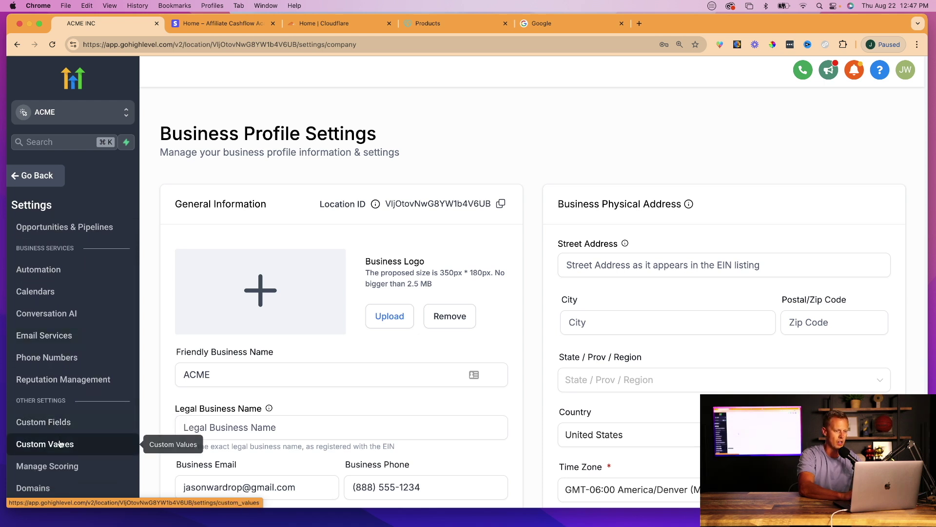
pyautogui.click(60, 444)
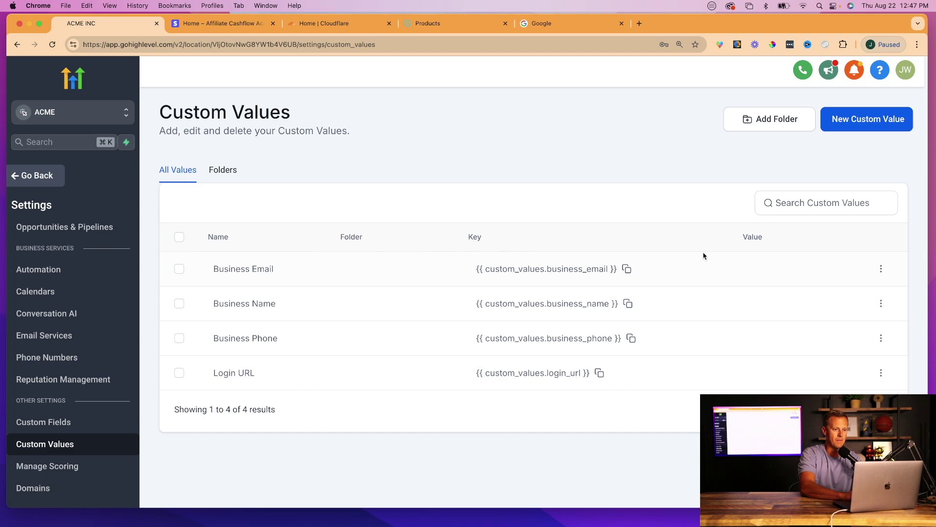
# - Edit the Business Email custom value to hold the business e-mail address and update it
pyautogui.click(882, 271)
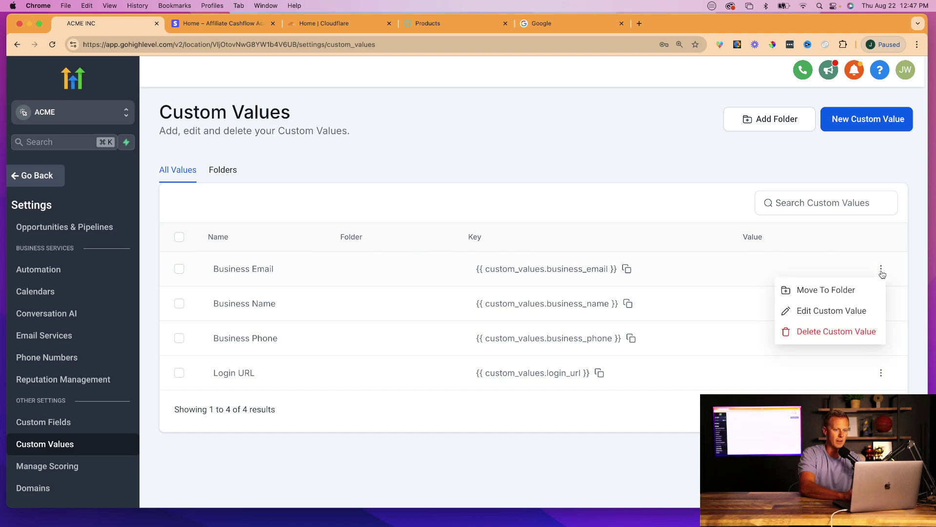
pyautogui.click(851, 313)
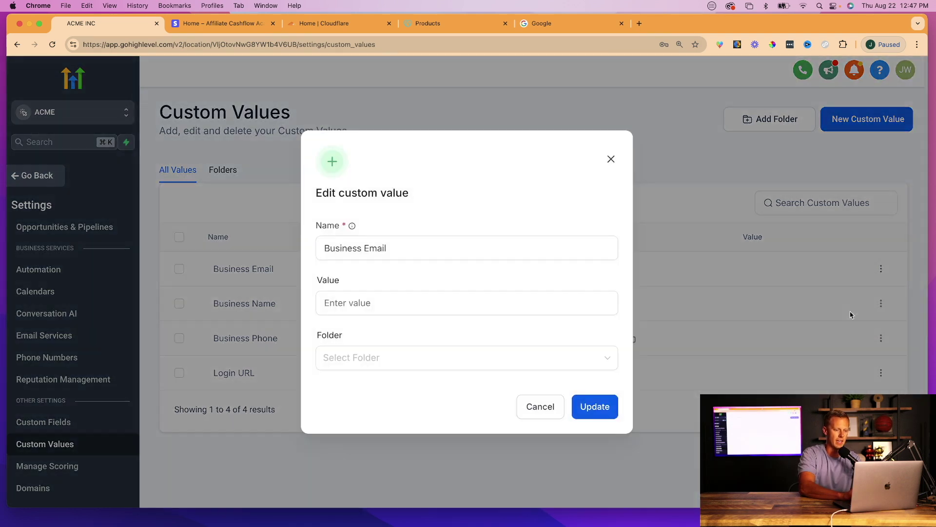
pyautogui.click(511, 311)
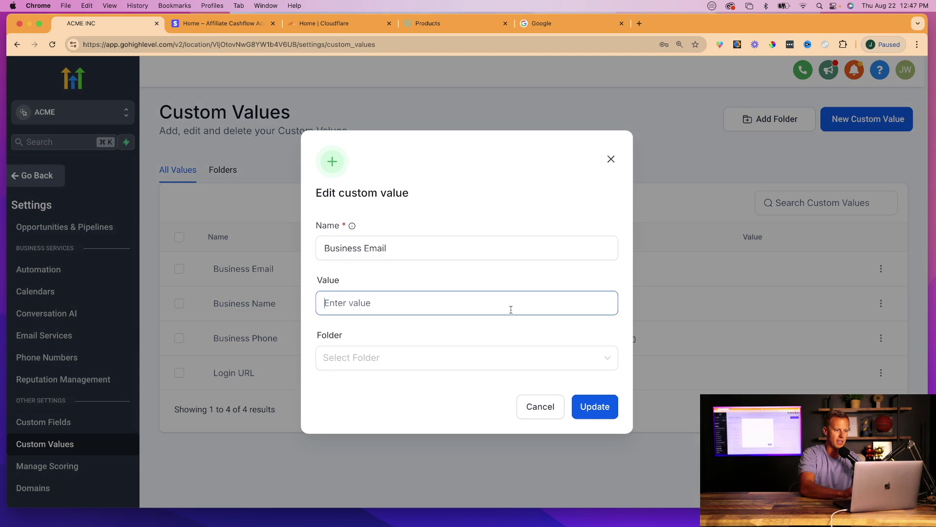
pyautogui.write('youremail@gmail.com')
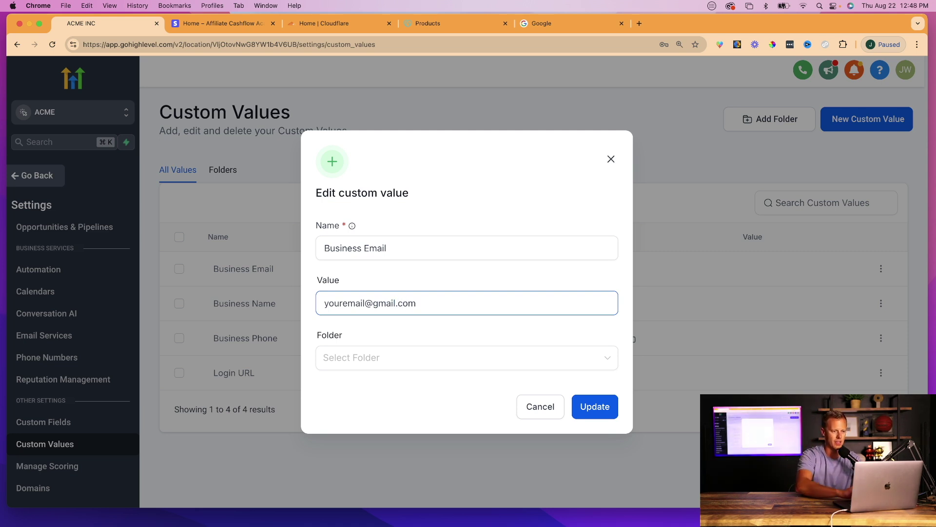
pyautogui.click(591, 404)
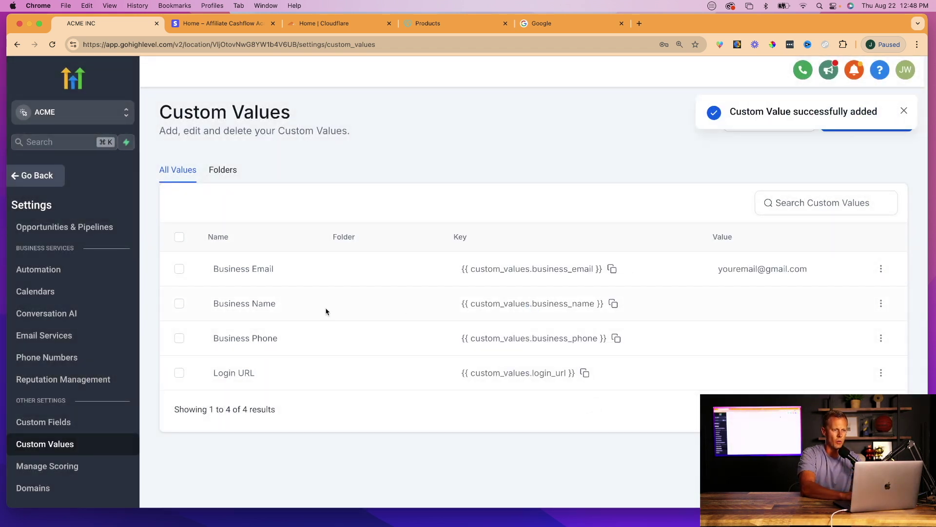
# - Set the Business Name custom value to ACME, then go back to the website pages
pyautogui.click(881, 303)
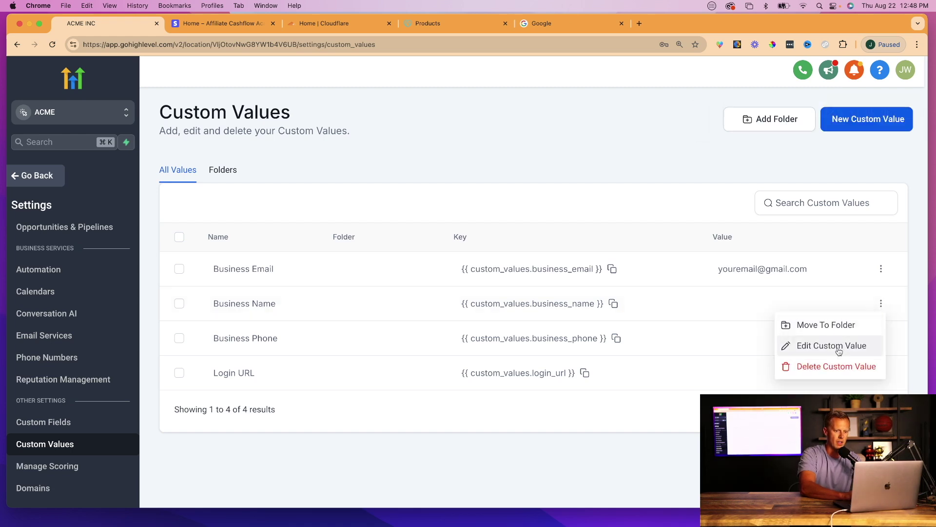
pyautogui.click(838, 345)
pyautogui.click(485, 294)
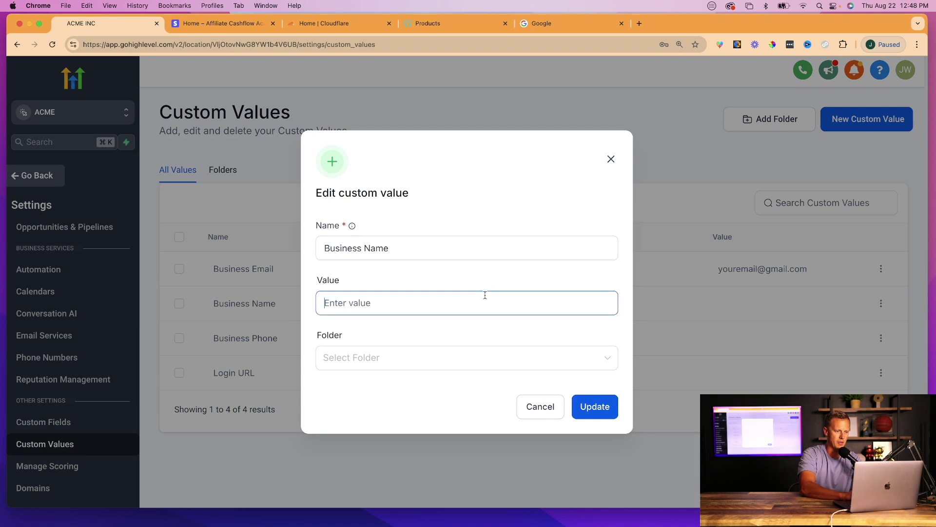
pyautogui.write('ACME')
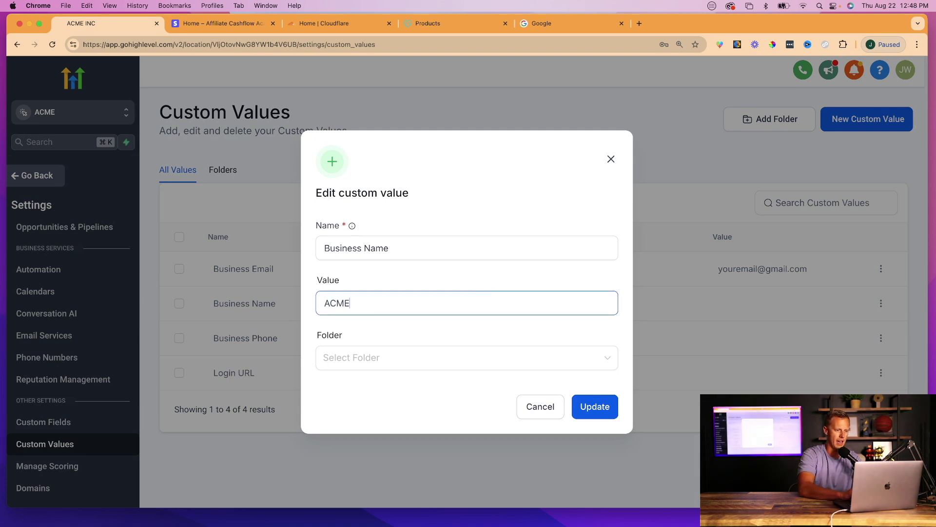
pyautogui.click(592, 402)
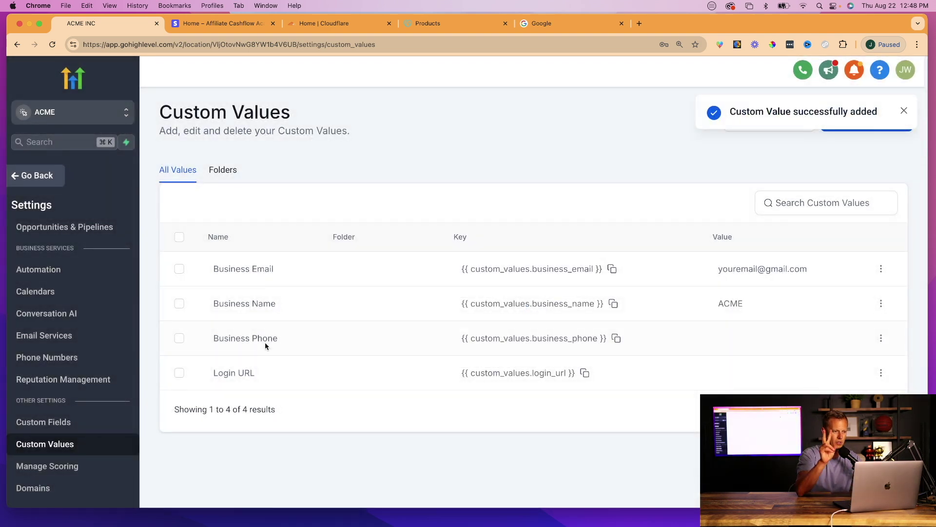
pyautogui.click(43, 176)
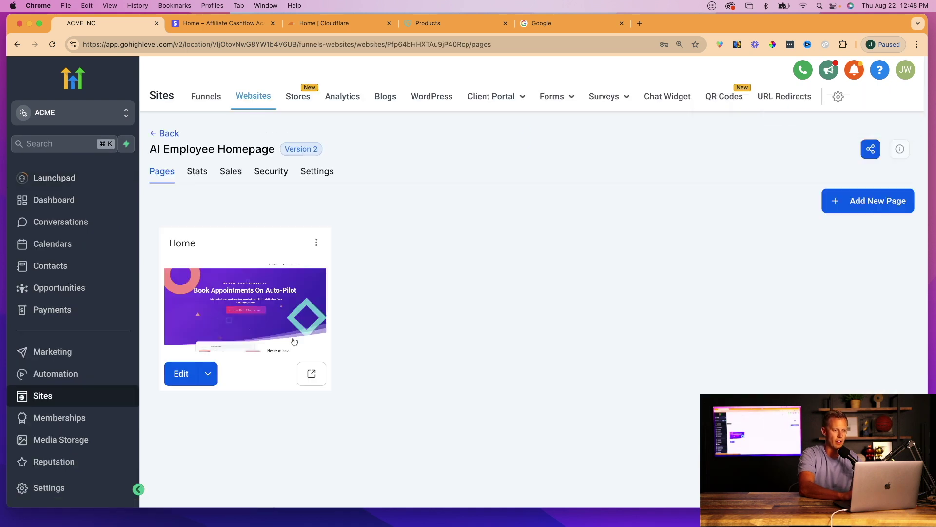
# - Preview the Home page, scroll through the ACME landing page, and return to the AI Employee Homepage page list
pyautogui.click(312, 375)
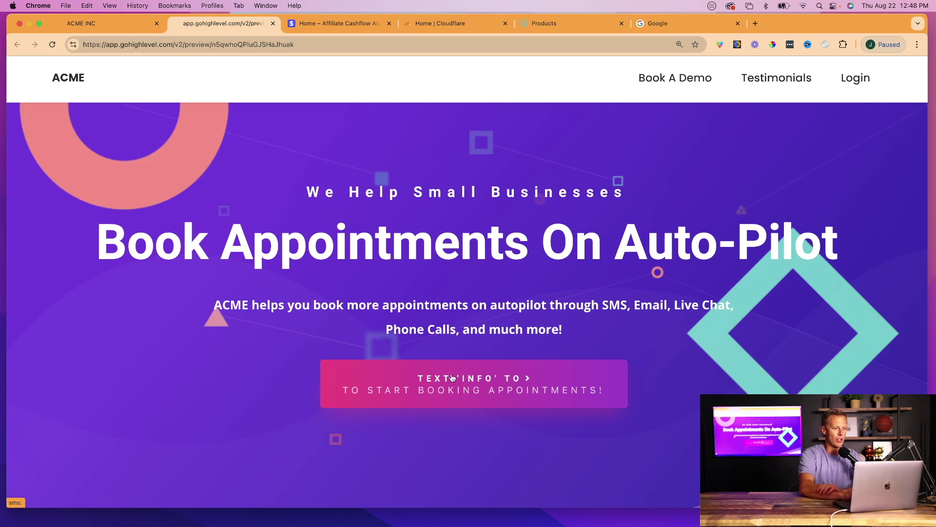
pyautogui.scroll(-10, 333, 372)
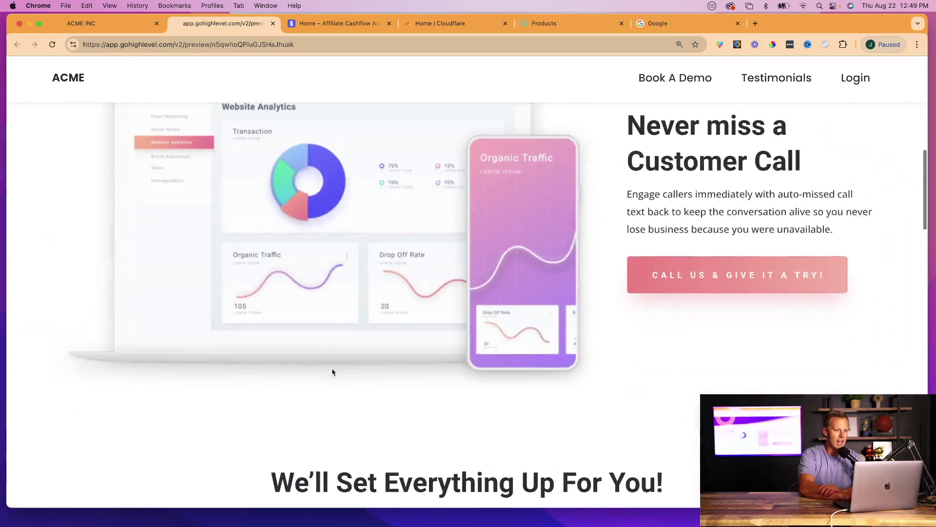
pyautogui.scroll(-6, 332, 372)
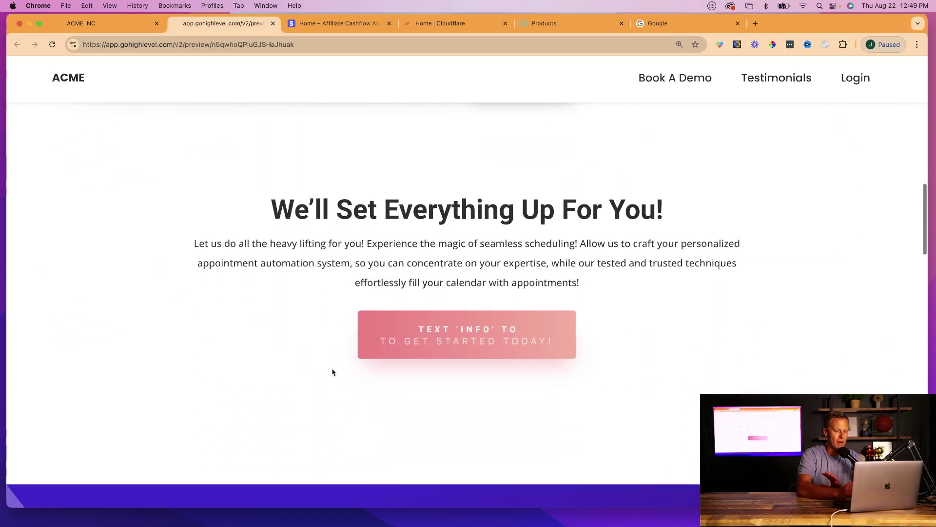
pyautogui.scroll(-7, 332, 372)
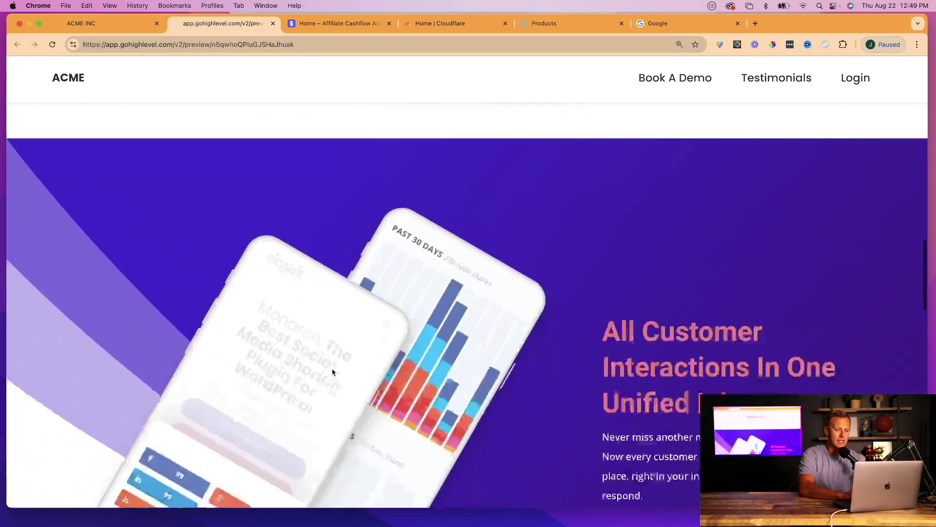
pyautogui.scroll(-5, 333, 372)
pyautogui.scroll(-2, 333, 372)
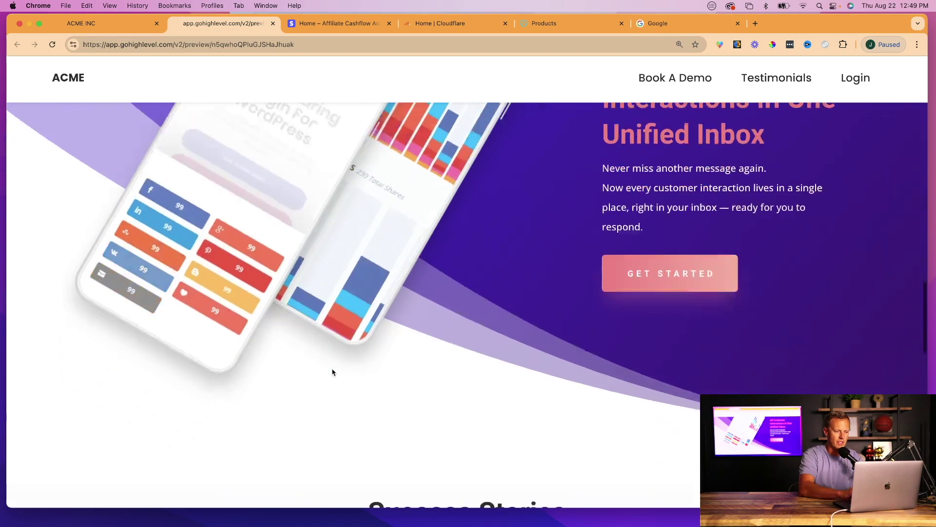
pyautogui.scroll(-10, 332, 372)
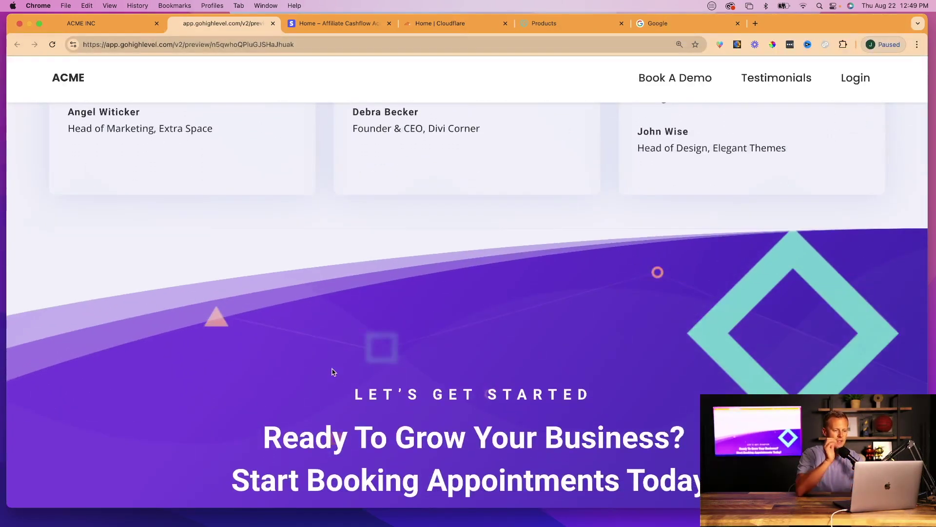
pyautogui.scroll(15, 333, 372)
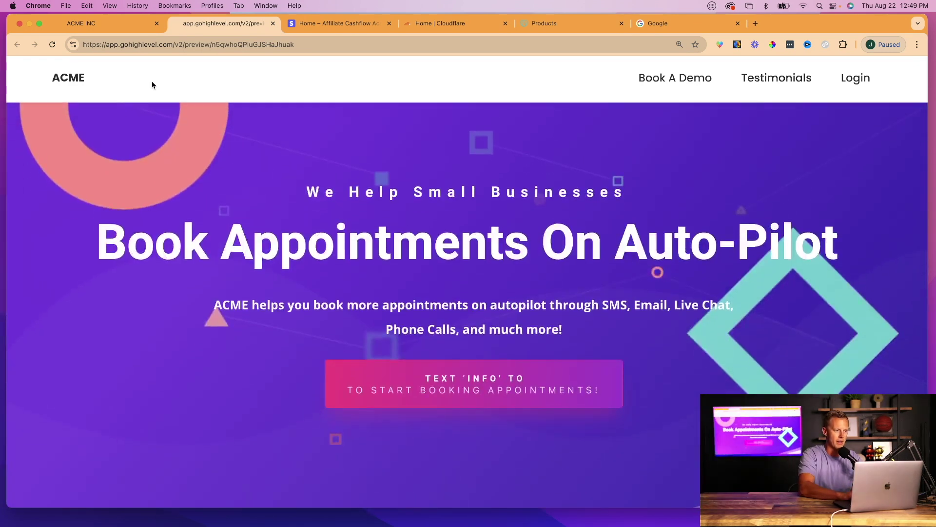
pyautogui.click(113, 21)
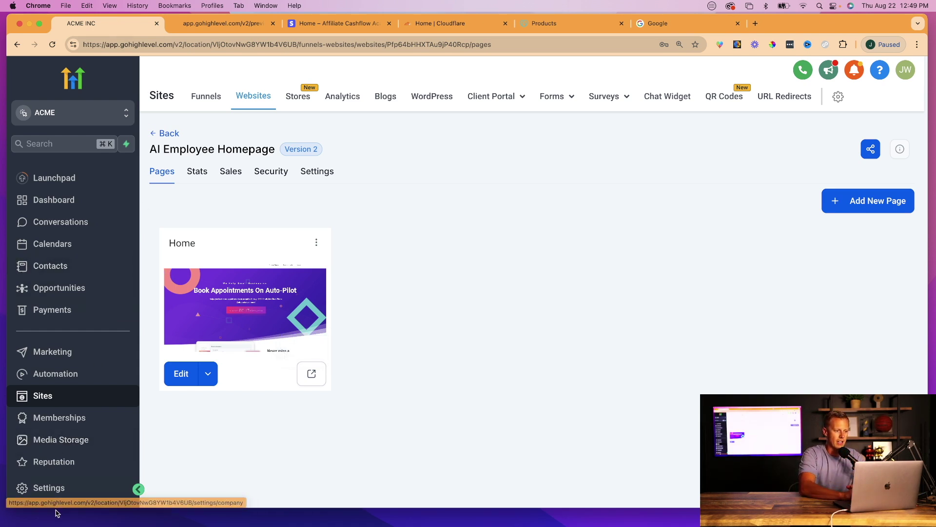
# - Open the sub-account's Domains settings
pyautogui.click(55, 494)
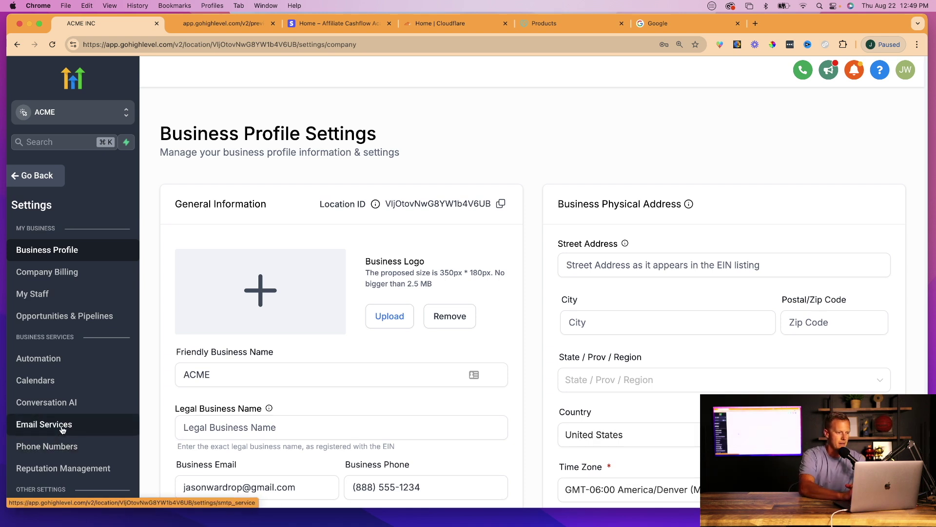
pyautogui.scroll(-3, 62, 427)
pyautogui.scroll(-2, 54, 432)
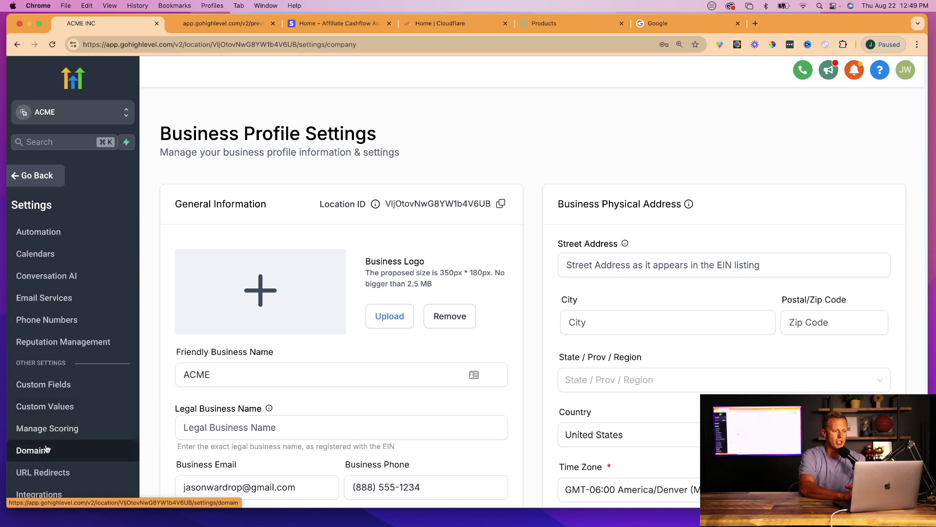
pyautogui.click(46, 448)
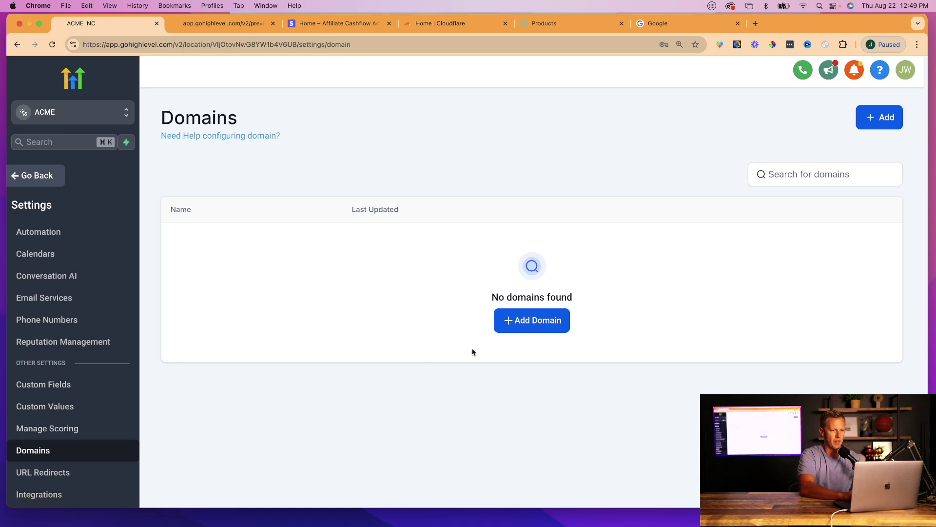
# - Add pepperdine.ai as a new domain and send it to GoDaddy for authorization
pyautogui.click(524, 326)
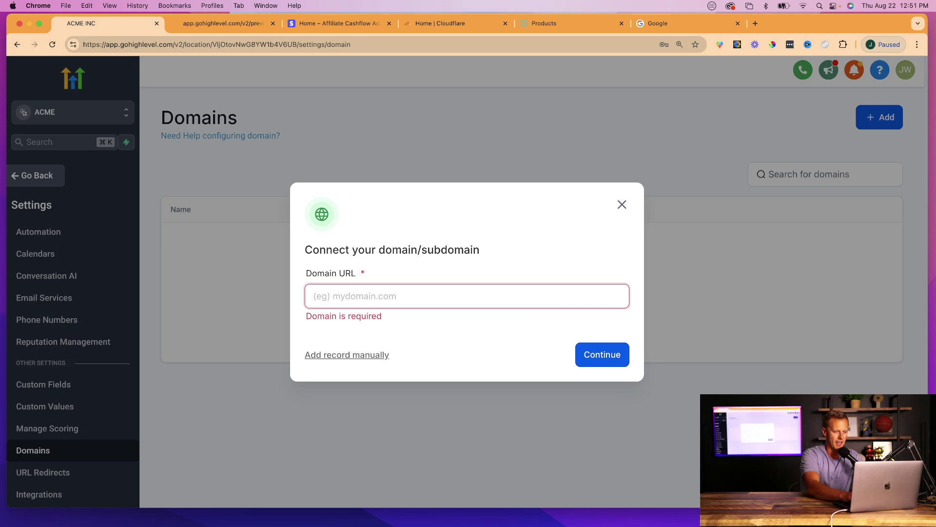
pyautogui.write('pepperdine.')
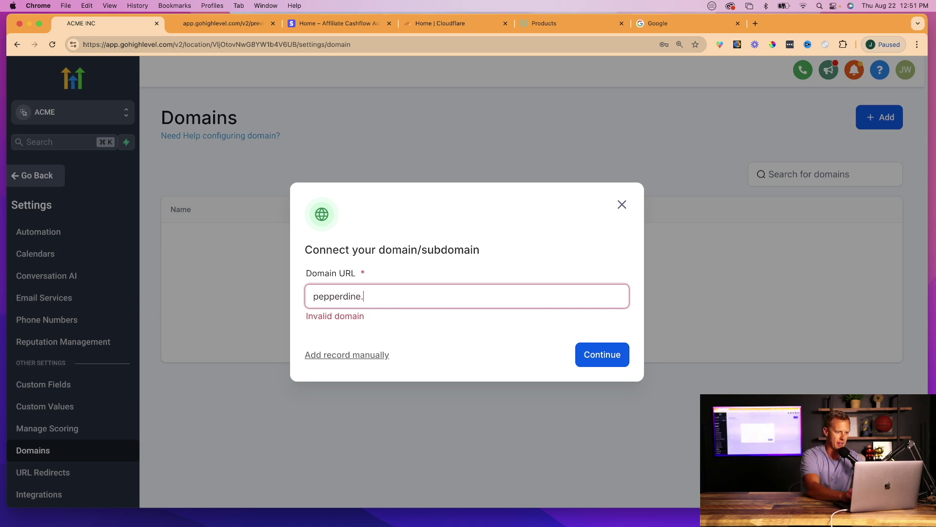
pyautogui.write('ai')
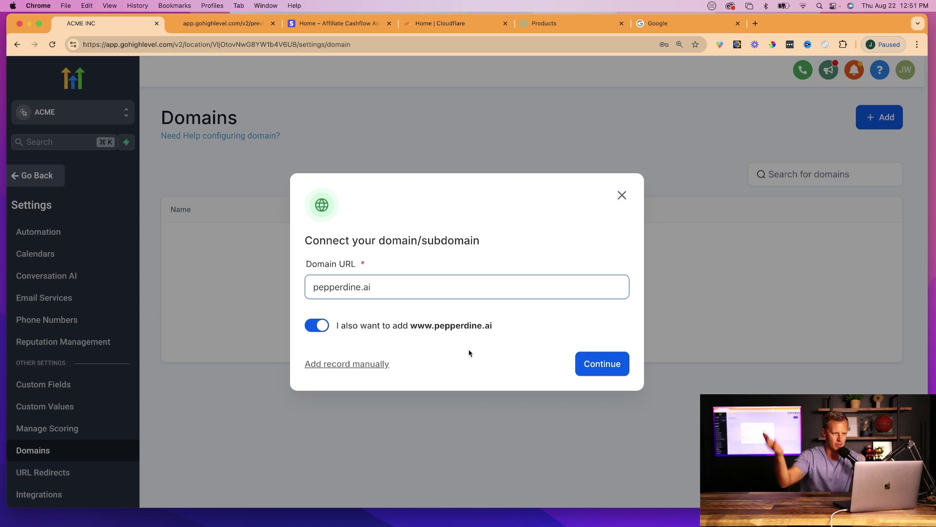
pyautogui.click(599, 363)
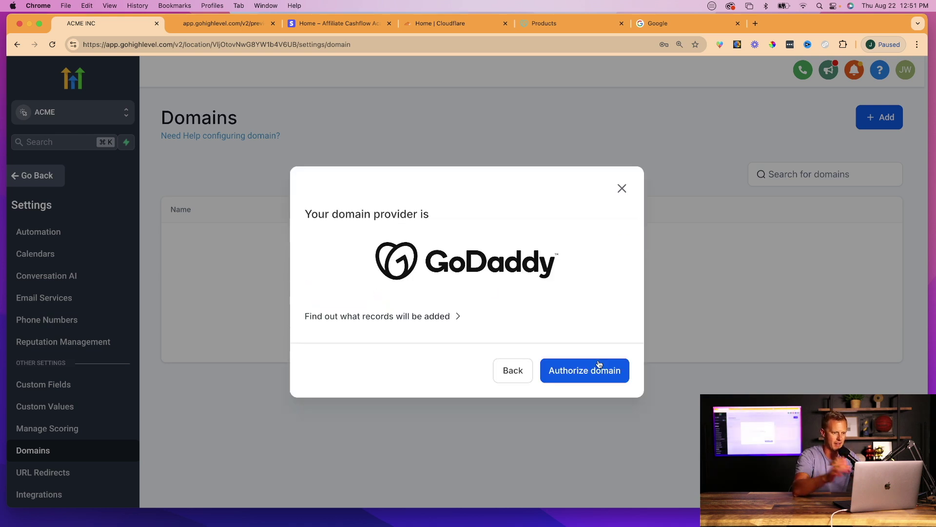
pyautogui.click(590, 377)
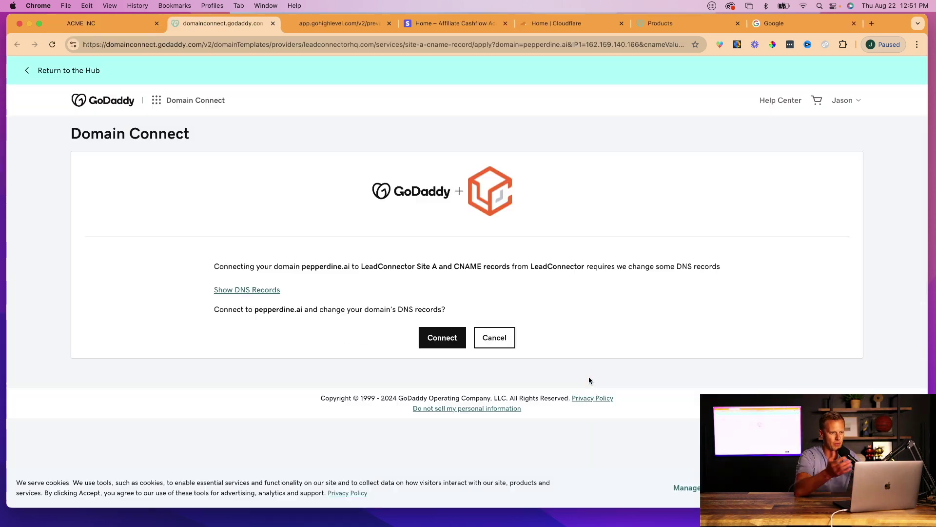
# - Approve the GoDaddy DNS changes connecting pepperdine.ai to LeadConnector, then close the confirmation
pyautogui.click(447, 337)
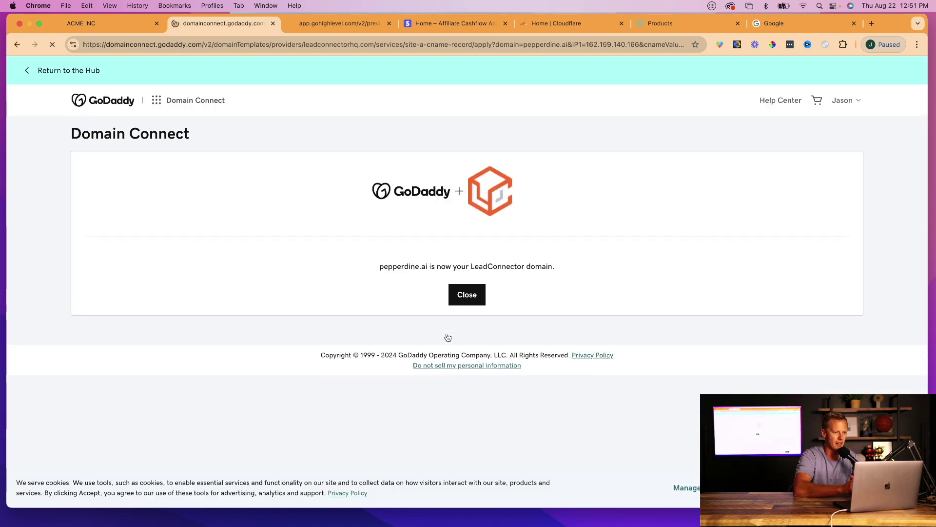
pyautogui.click(466, 297)
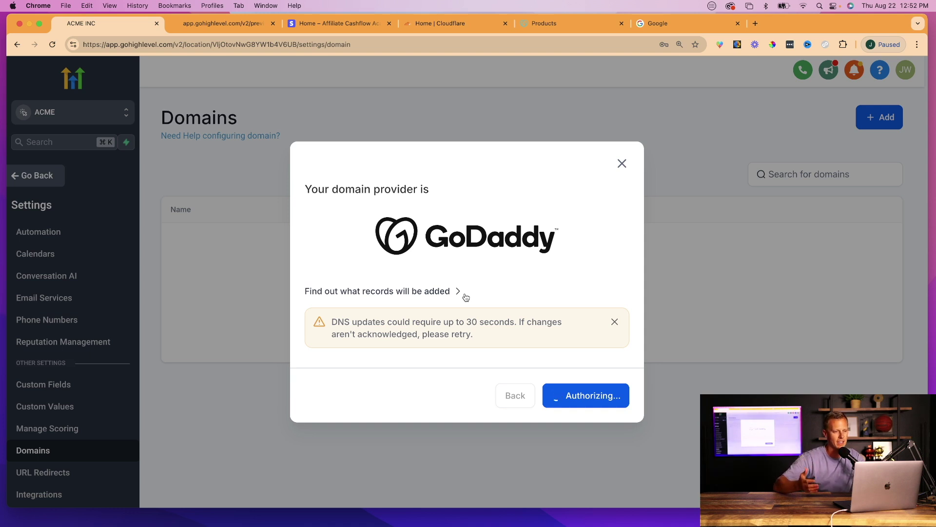
# - Link pepperdine.ai to the AI Employee Homepage funnel with Home as the default step
pyautogui.click(433, 274)
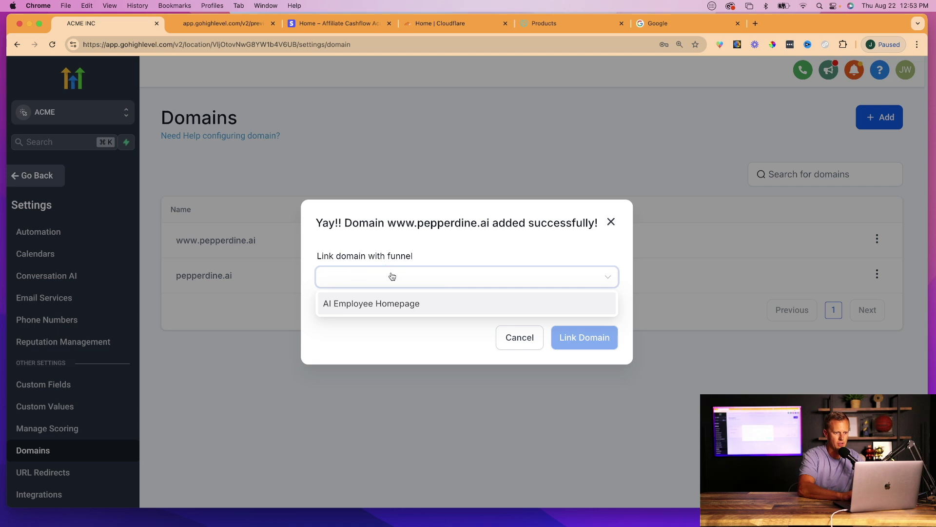
pyautogui.click(379, 310)
pyautogui.click(362, 306)
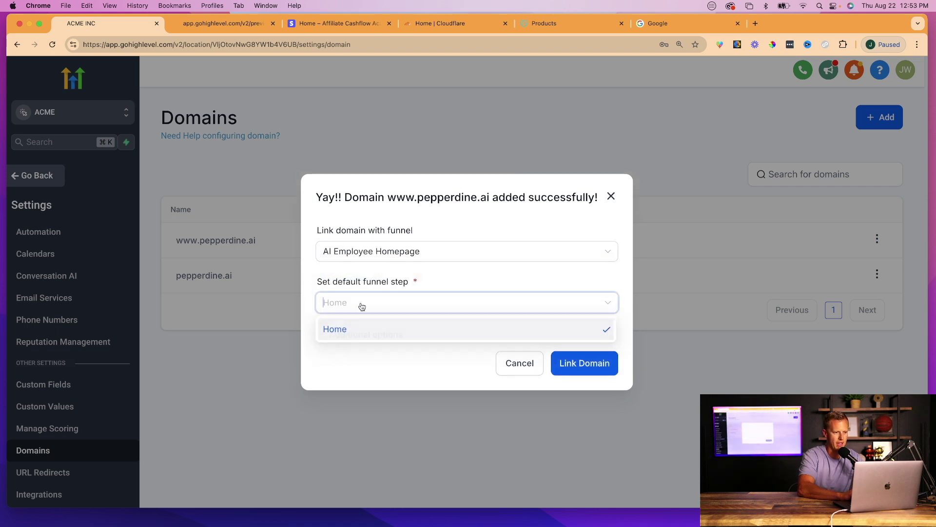
pyautogui.click(373, 328)
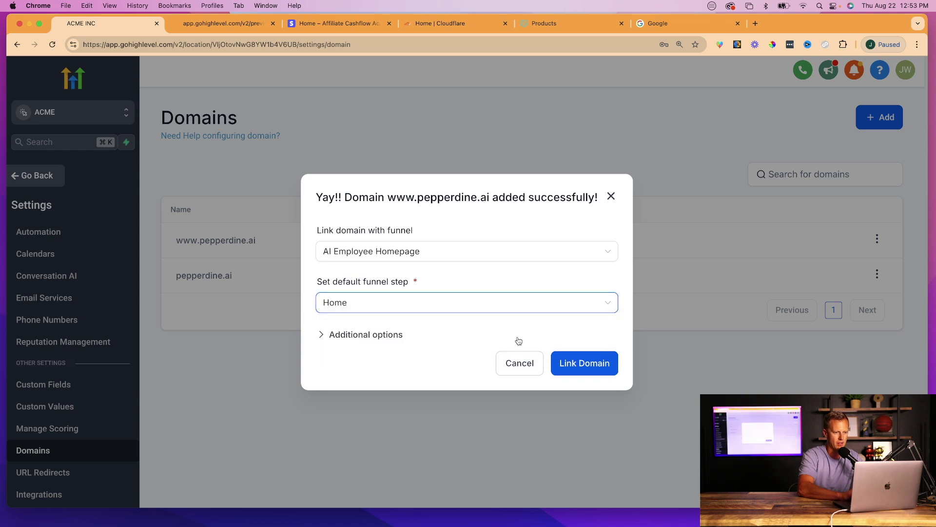
pyautogui.click(582, 366)
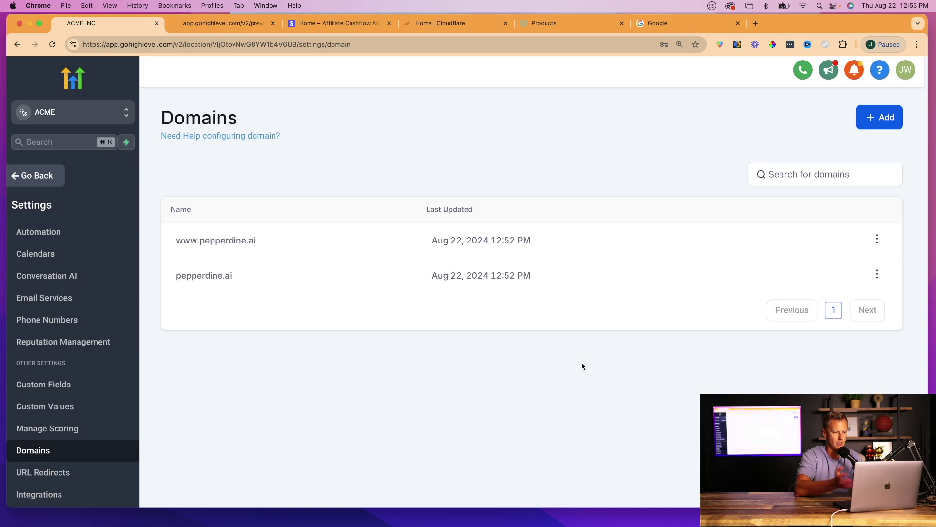
pyautogui.scroll(-3, 129, 225)
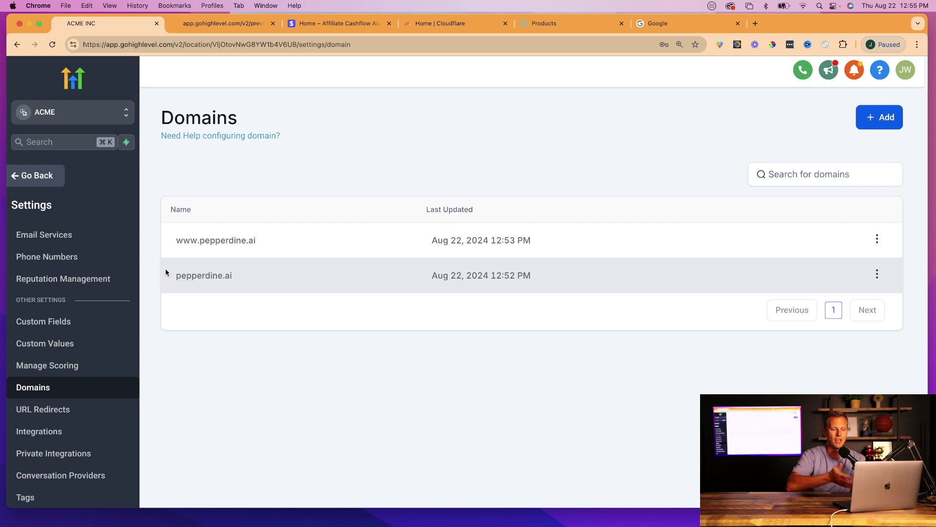
pyautogui.scroll(2, 93, 373)
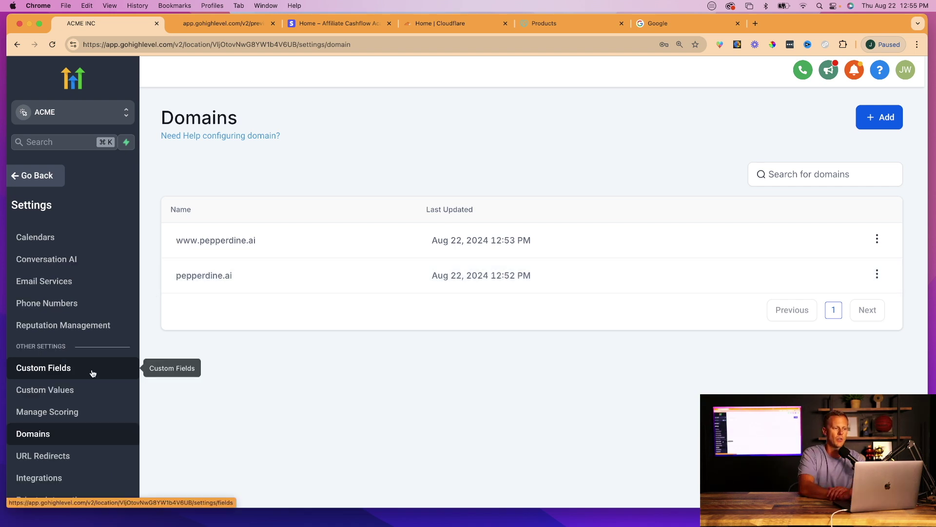
# - Open Phone Numbers, then the Phone System Settings showing ACME's telephone rebilling status
pyautogui.click(71, 303)
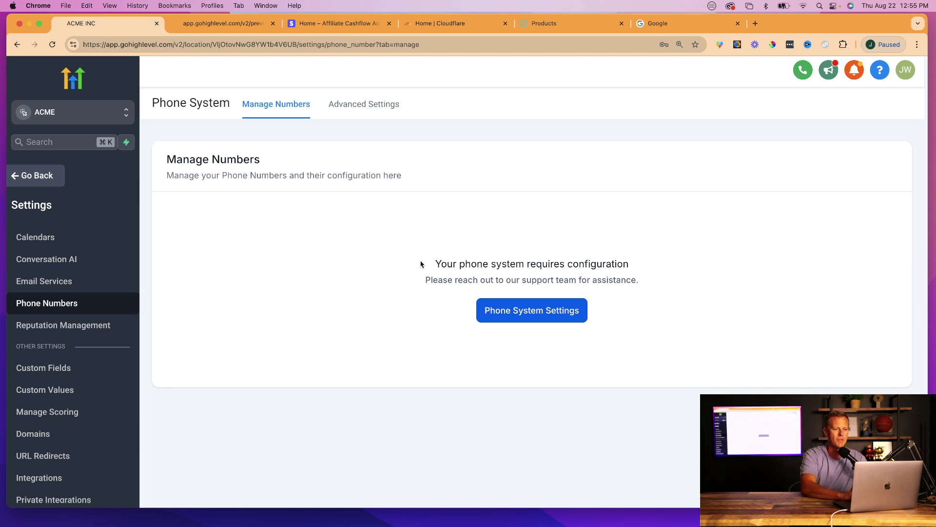
pyautogui.click(513, 317)
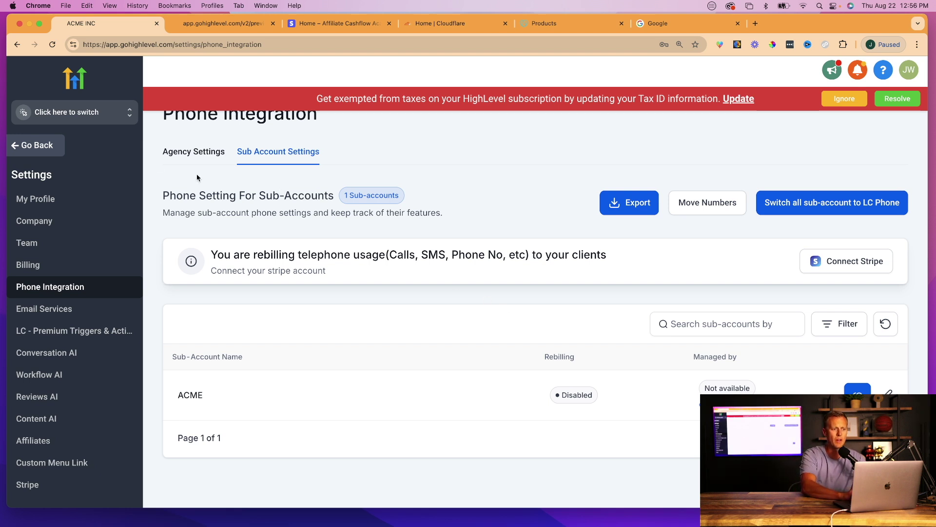
# - Leave the agency phone settings and switch into the ACME sub-account
pyautogui.scroll(-3, 68, 289)
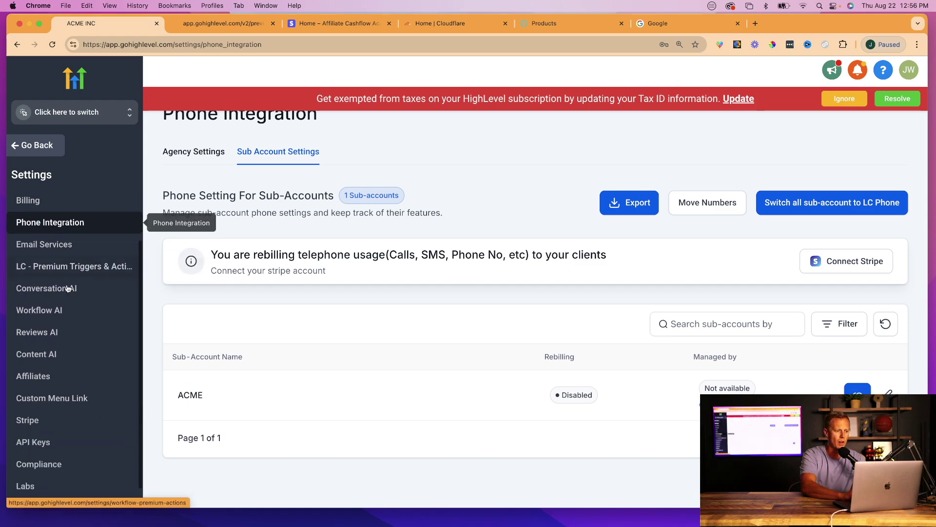
pyautogui.click(34, 147)
pyautogui.click(74, 113)
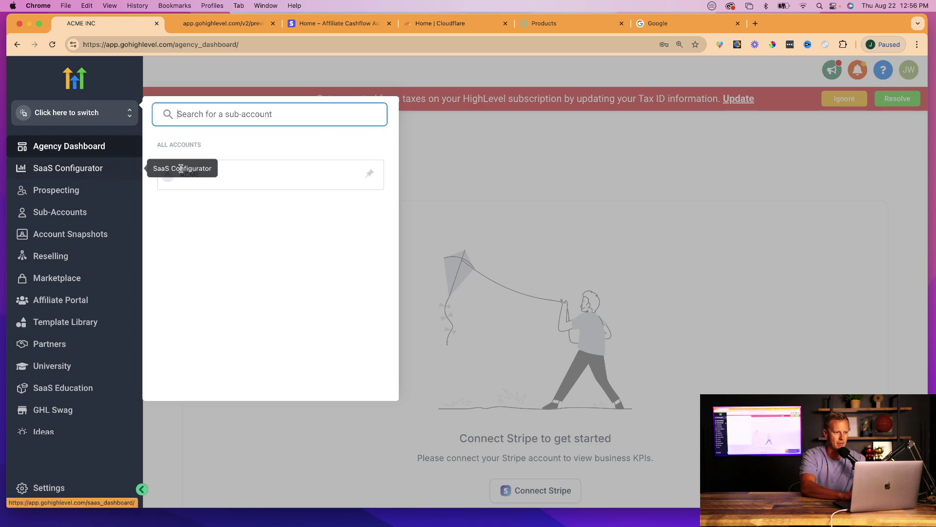
pyautogui.click(276, 173)
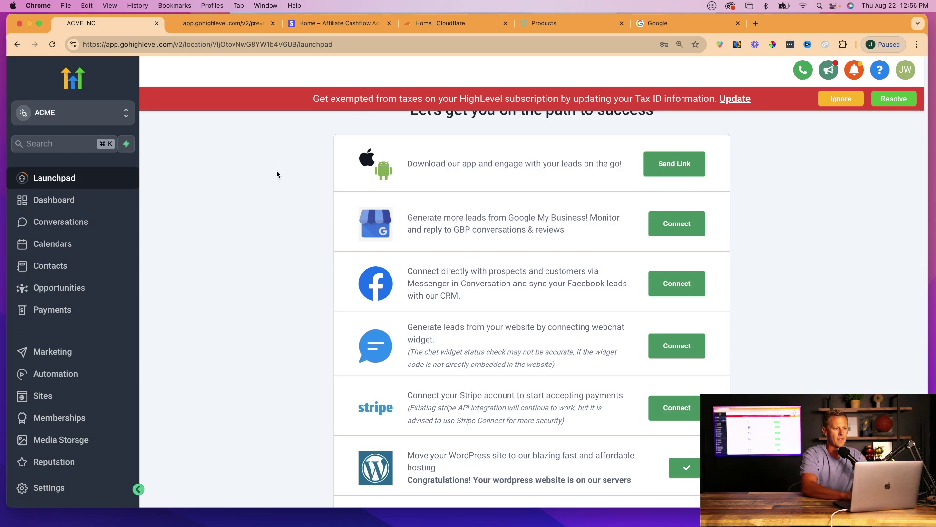
# - Open ACME's Settings and go to Custom Values, where Business Phone is still blank
pyautogui.click(69, 486)
pyautogui.scroll(-4, 68, 478)
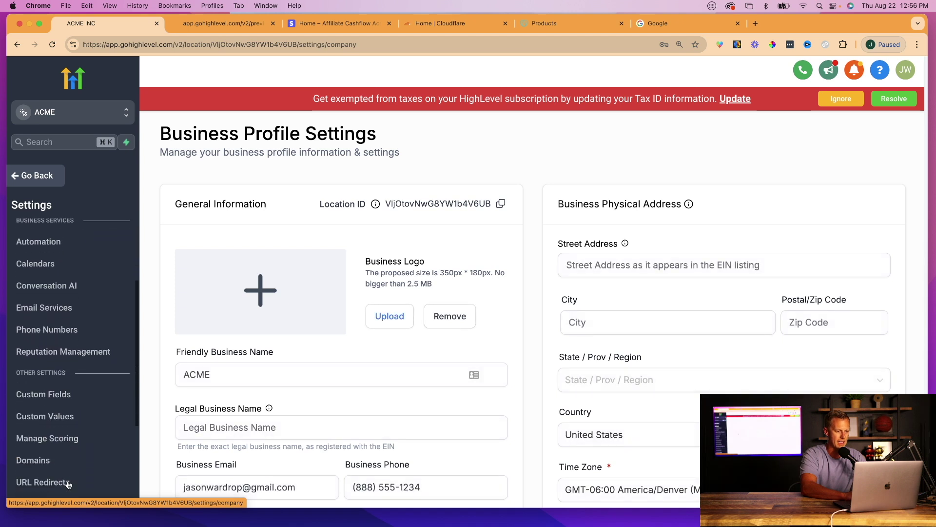
pyautogui.scroll(-5, 68, 470)
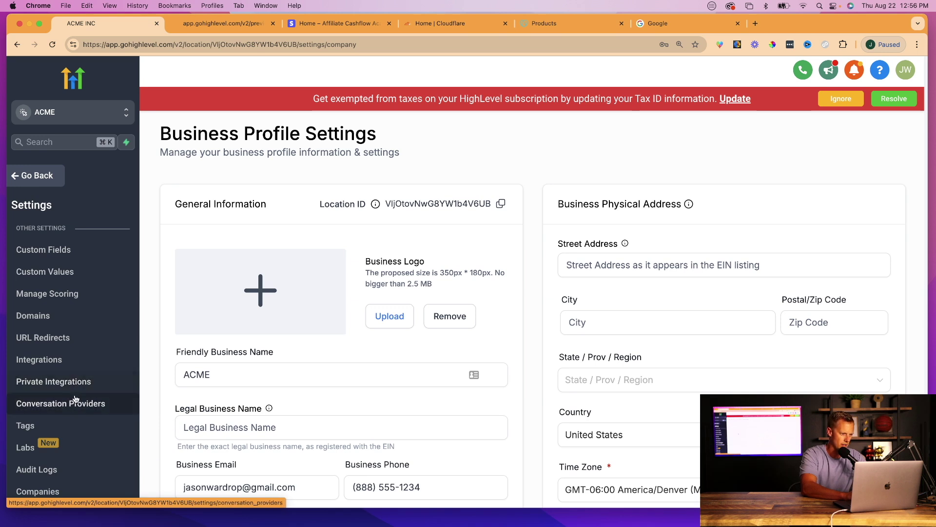
pyautogui.click(58, 272)
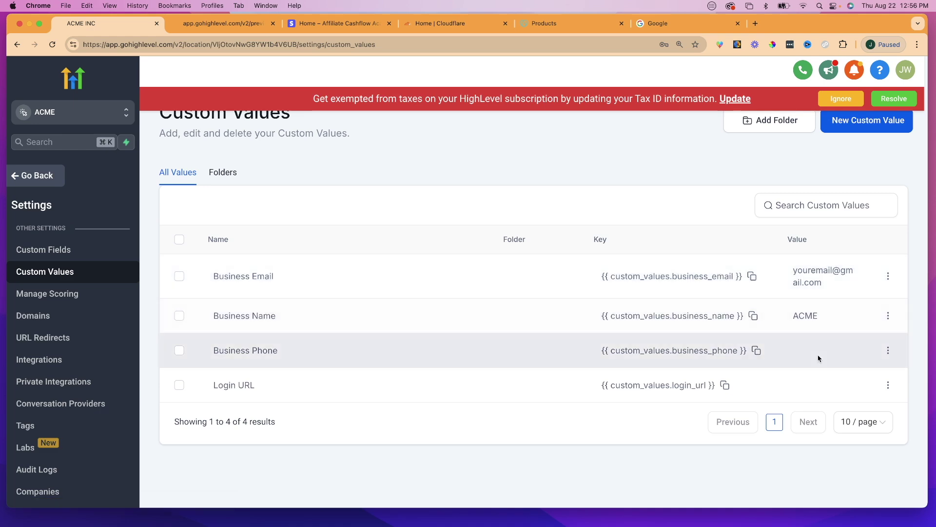
# - Edit the Business Phone custom value, enter the business's phone number, and update it
pyautogui.click(888, 350)
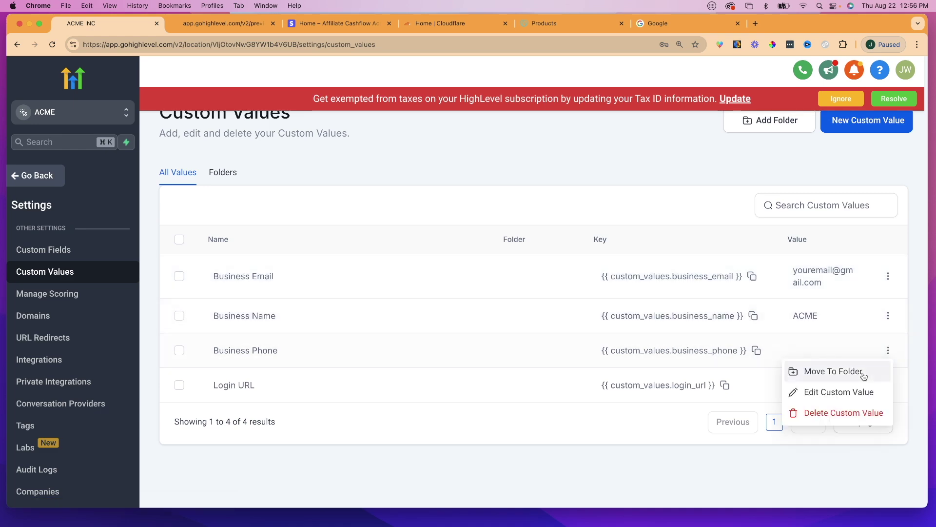
pyautogui.click(849, 393)
pyautogui.click(435, 300)
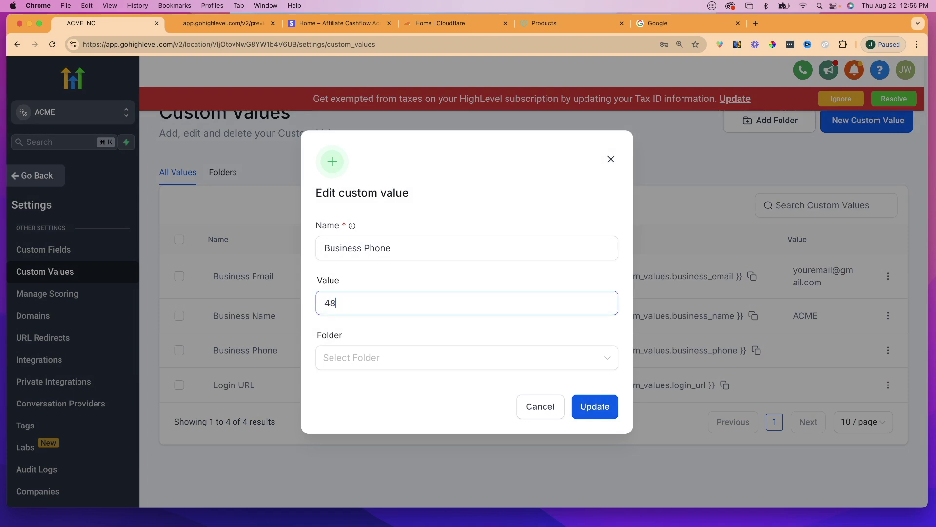
pyautogui.click(592, 411)
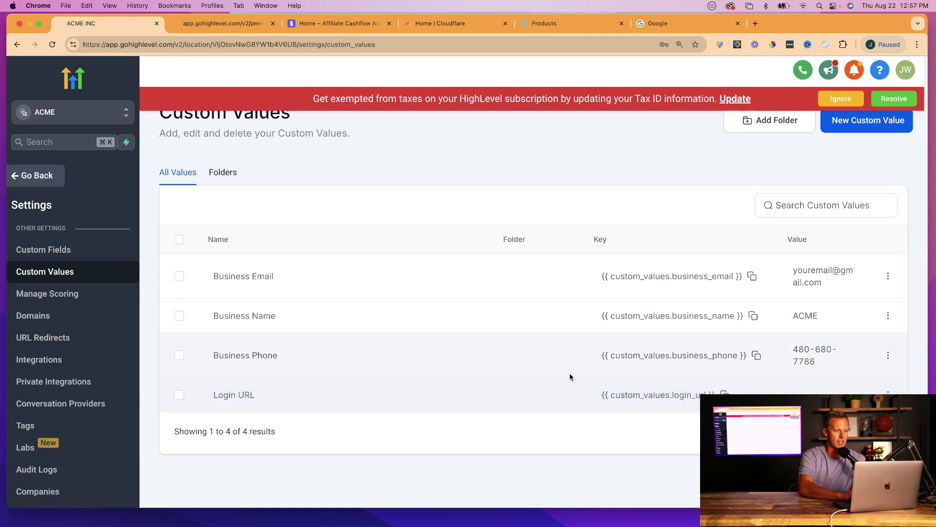
# - Reload the landing page preview to show the new number on its text-us button, then return to ACME
pyautogui.click(36, 175)
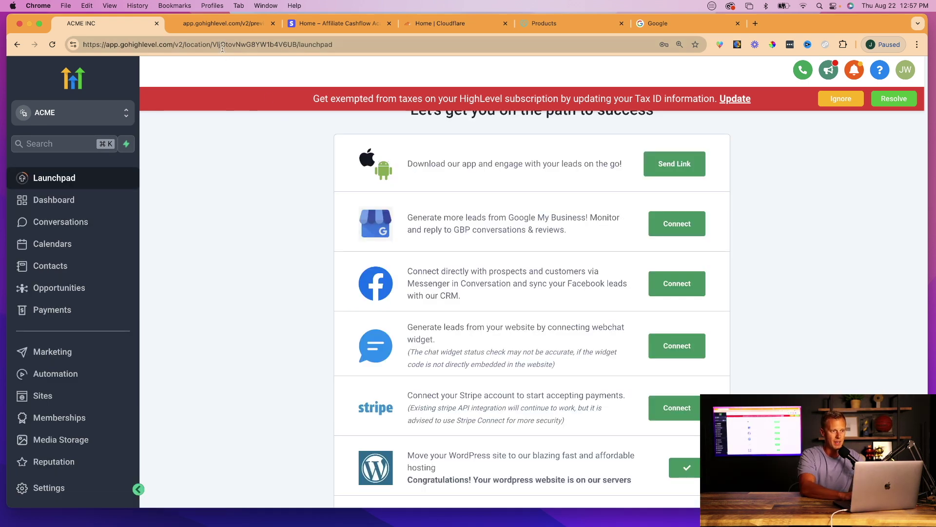
pyautogui.click(218, 29)
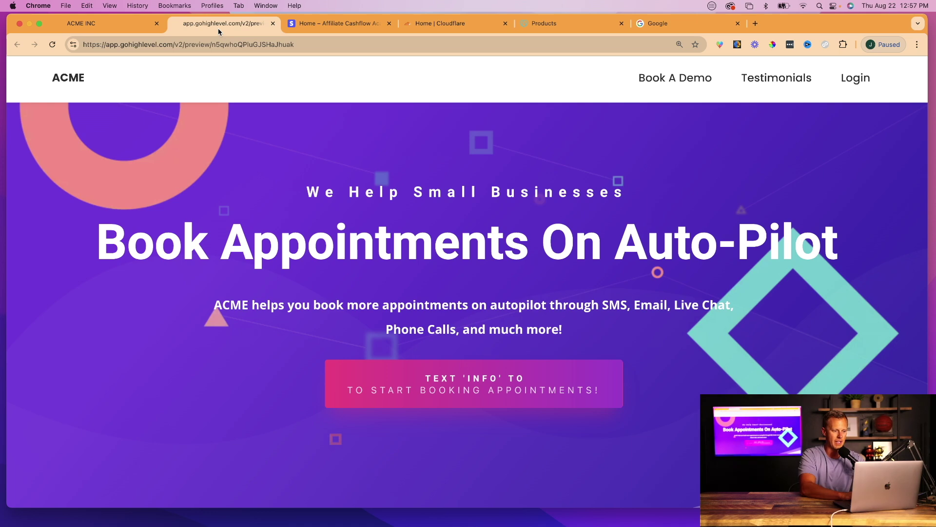
pyautogui.press('super+r')
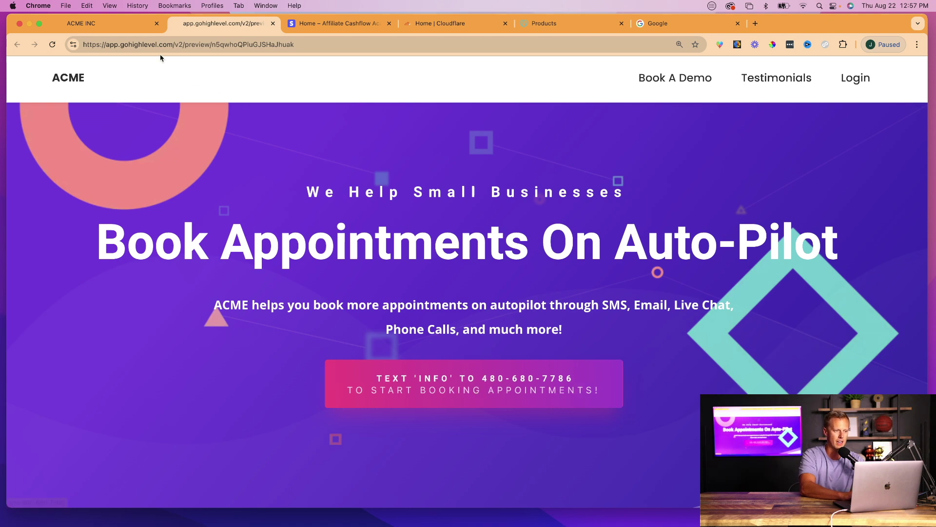
pyautogui.click(110, 25)
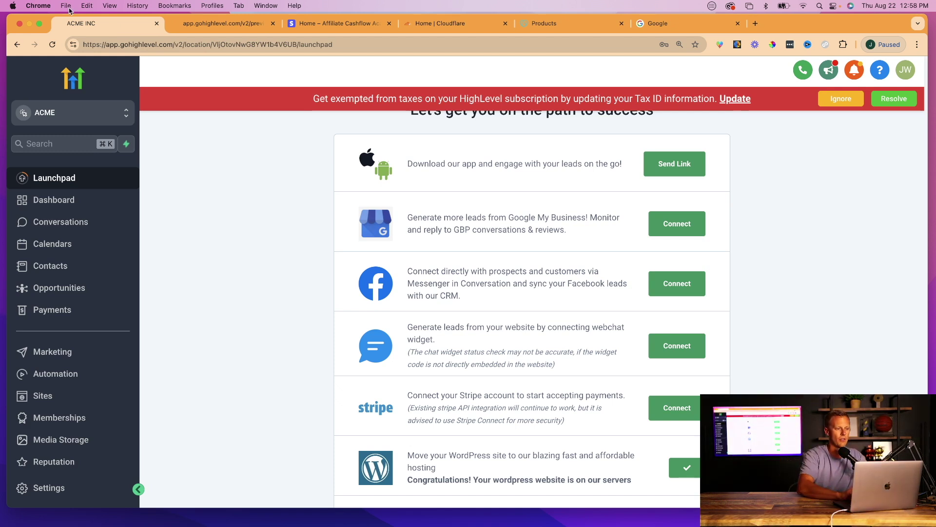
# - Open Calendar Settings to confirm the Book A Demo calendar exists, dismissing the tax exemption banner
pyautogui.click(69, 251)
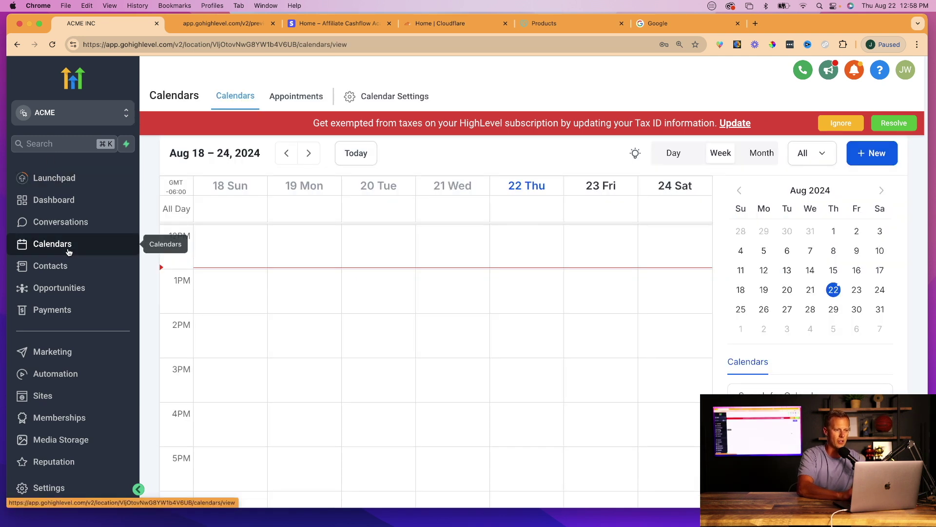
pyautogui.click(378, 102)
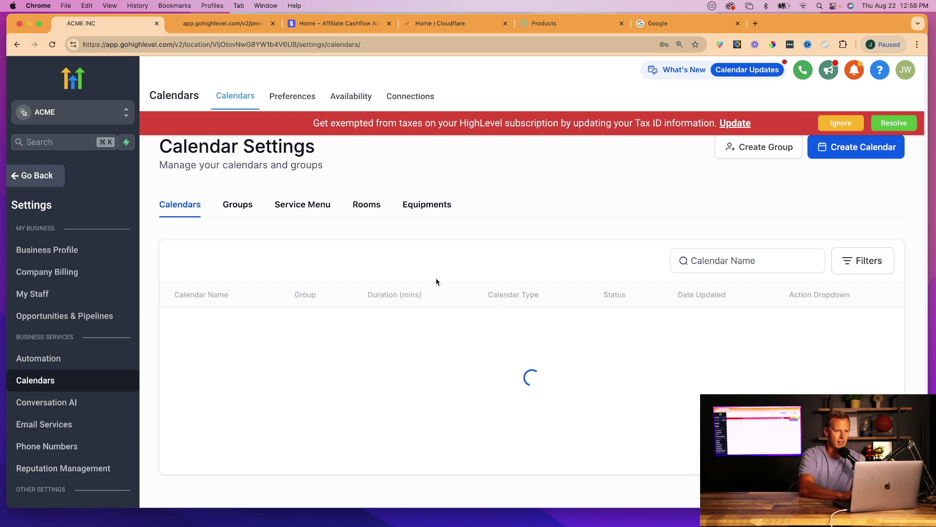
pyautogui.click(842, 124)
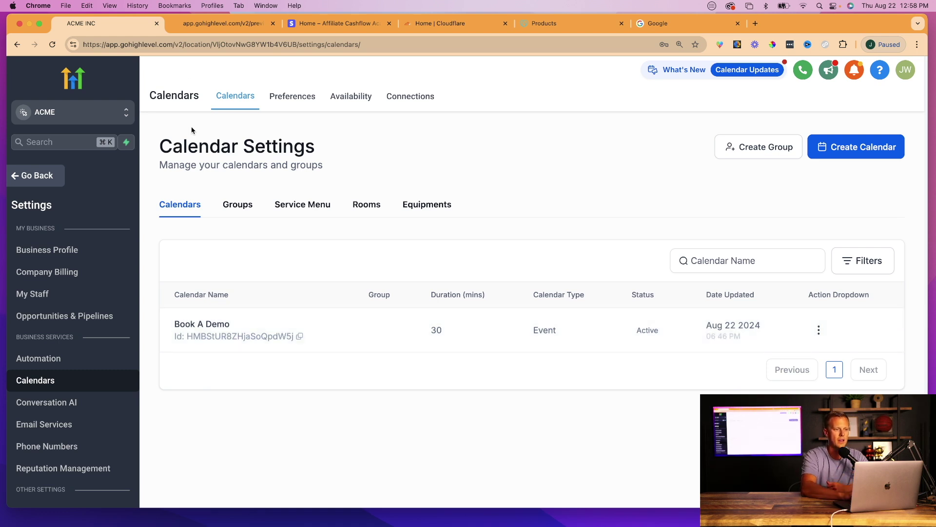
# - Check the landing page preview, then go to the Conversation AI settings
pyautogui.click(226, 24)
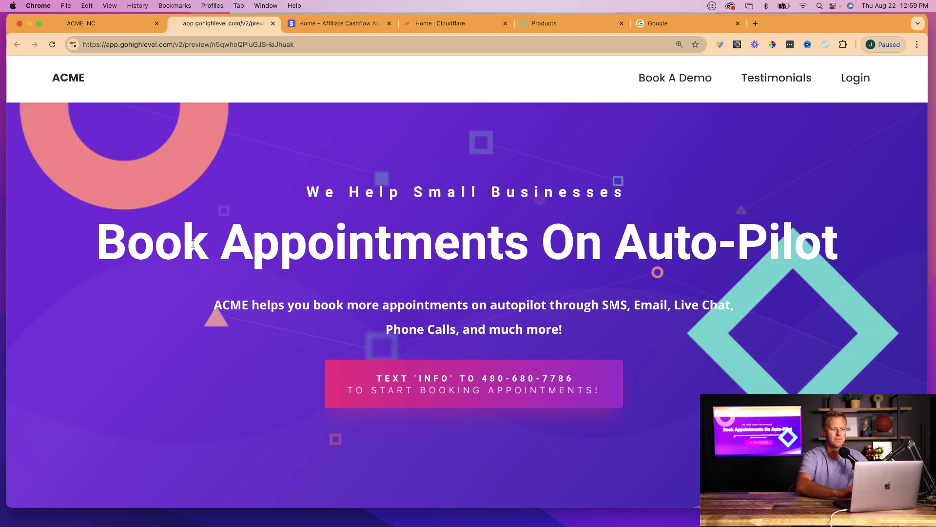
pyautogui.click(107, 23)
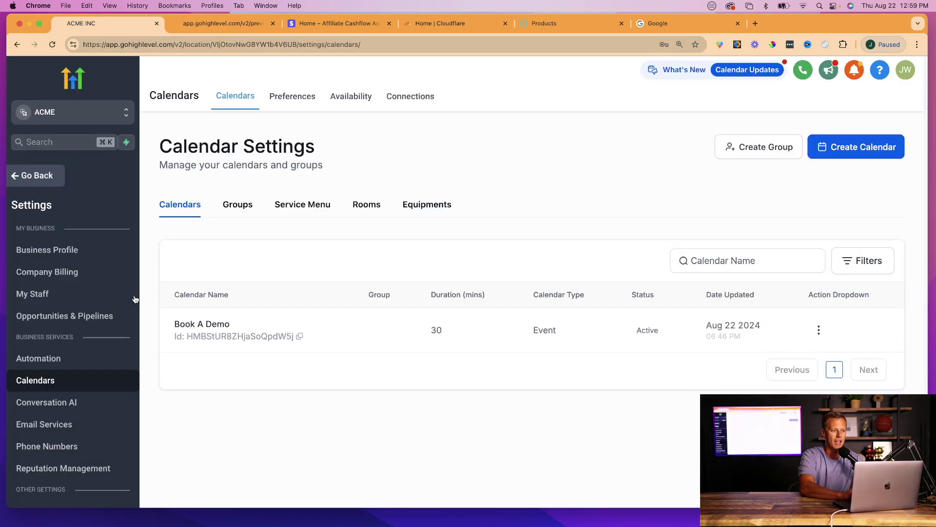
pyautogui.click(65, 403)
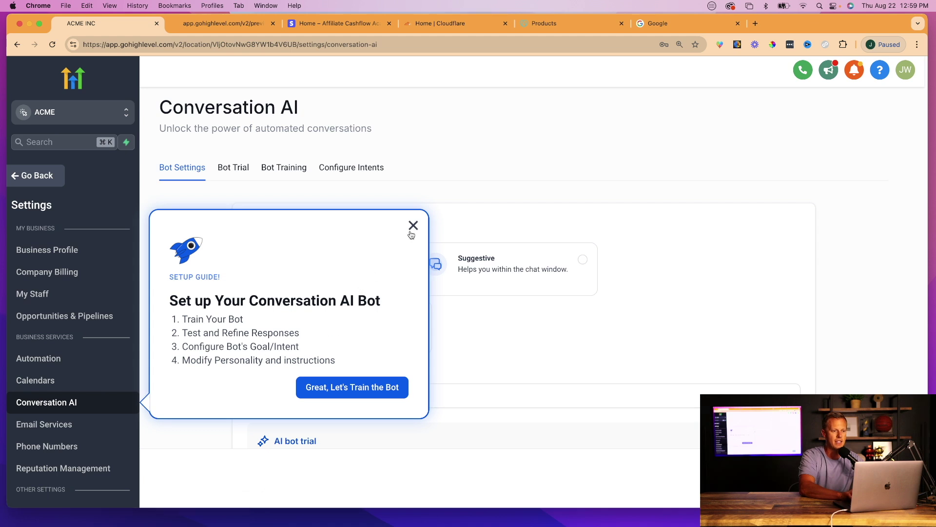
# - Dismiss the setup guide and switch Conversation AI to Auto Pilot, keeping SMS as the only channel
pyautogui.click(414, 225)
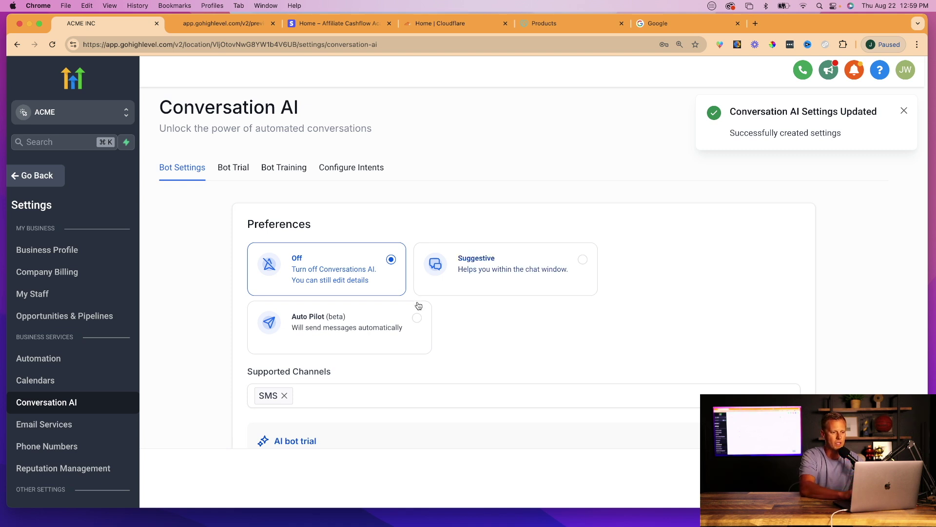
pyautogui.click(416, 318)
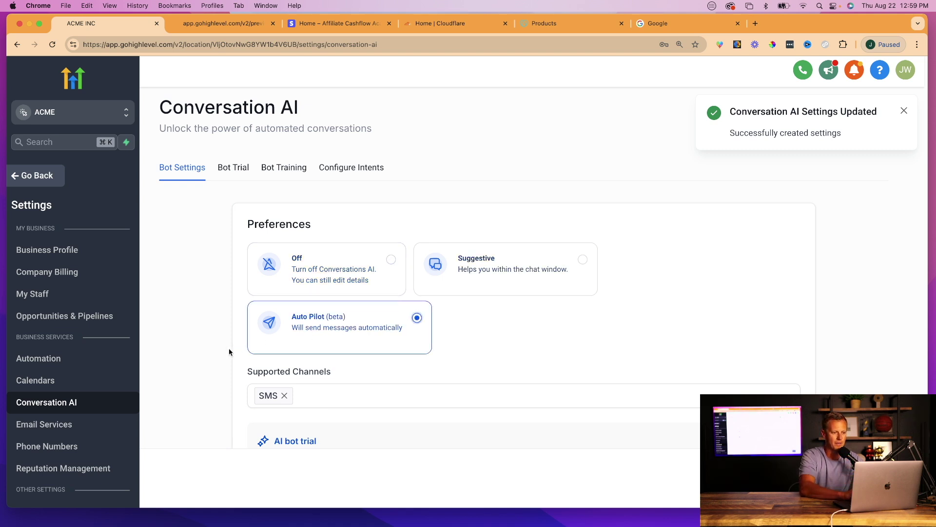
pyautogui.scroll(-3, 208, 362)
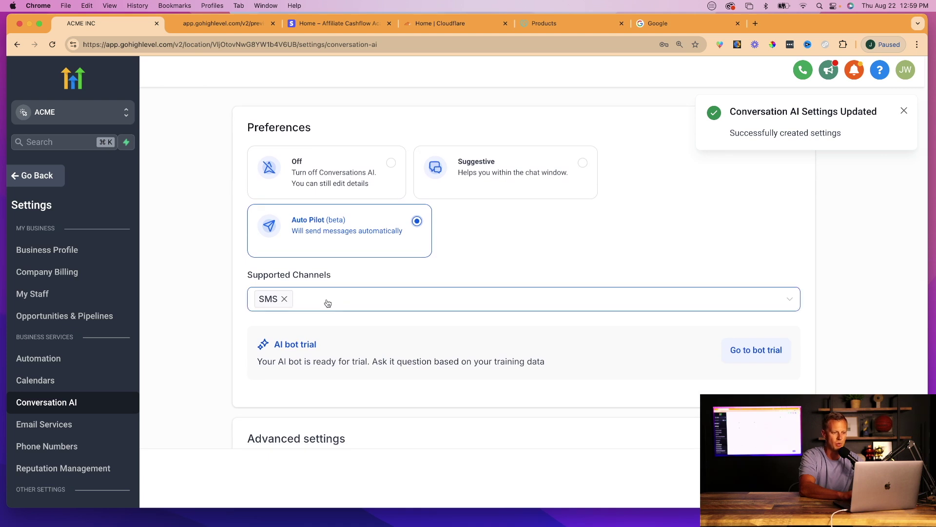
pyautogui.click(327, 303)
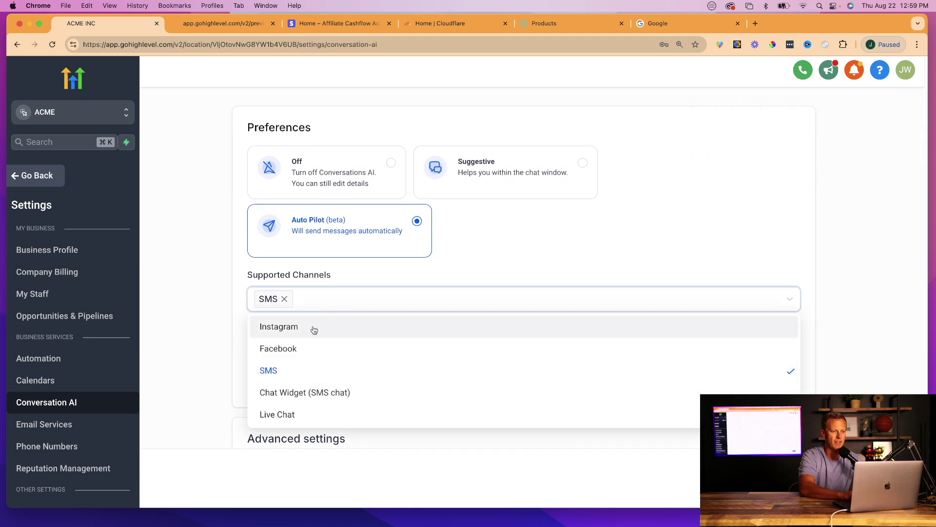
pyautogui.click(207, 349)
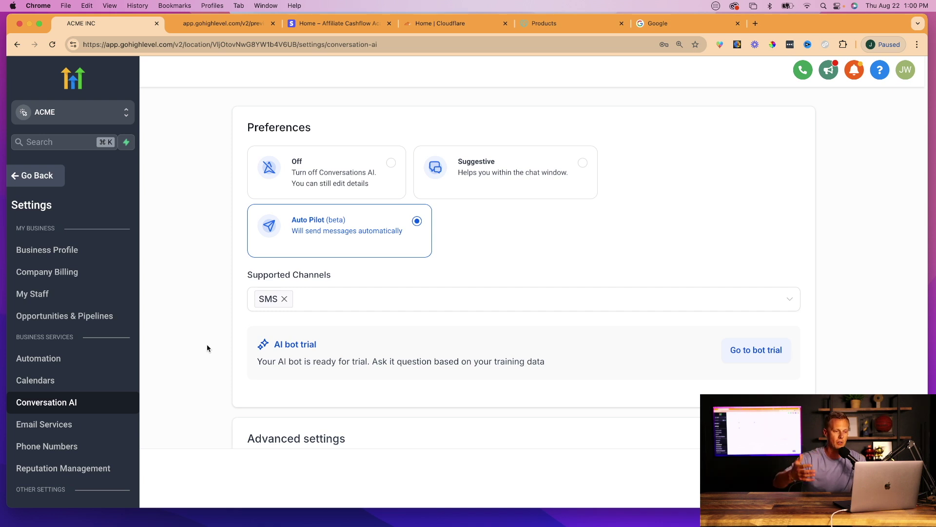
pyautogui.click(221, 25)
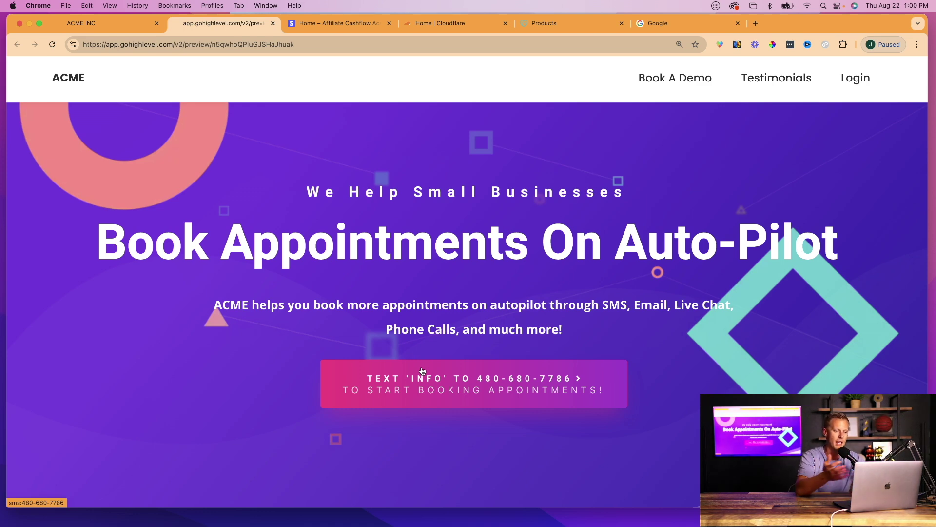
pyautogui.click(121, 23)
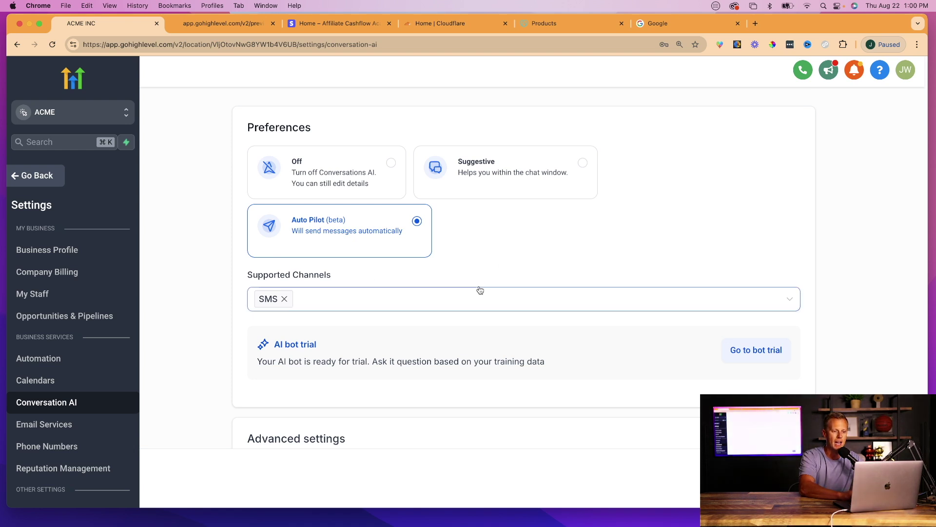
pyautogui.scroll(3, 479, 293)
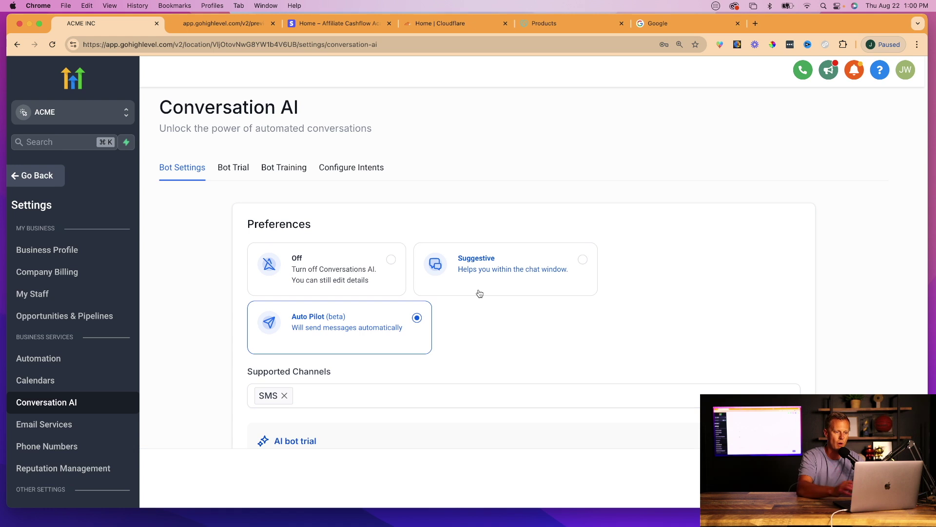
# - Enable the Appointment Booking intent using the Book A Demo calendar and save it
pyautogui.click(355, 167)
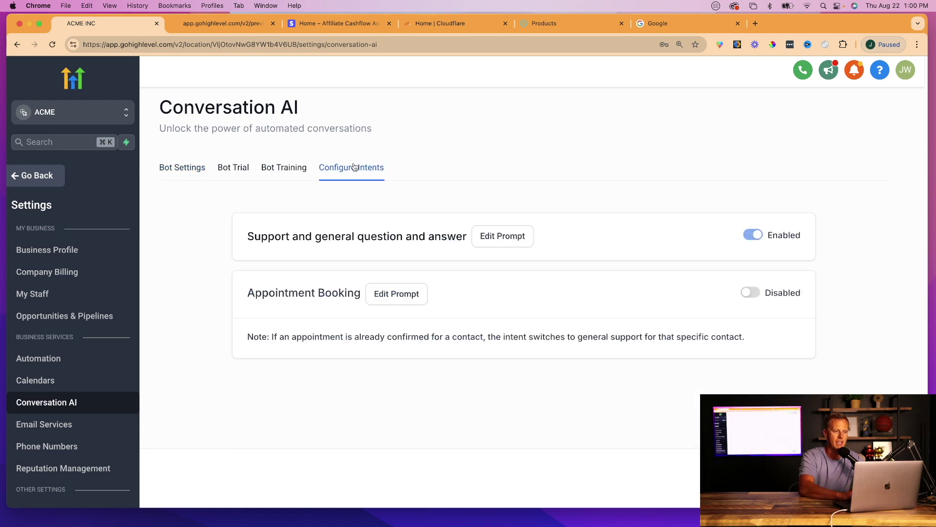
pyautogui.scroll(-3, 292, 353)
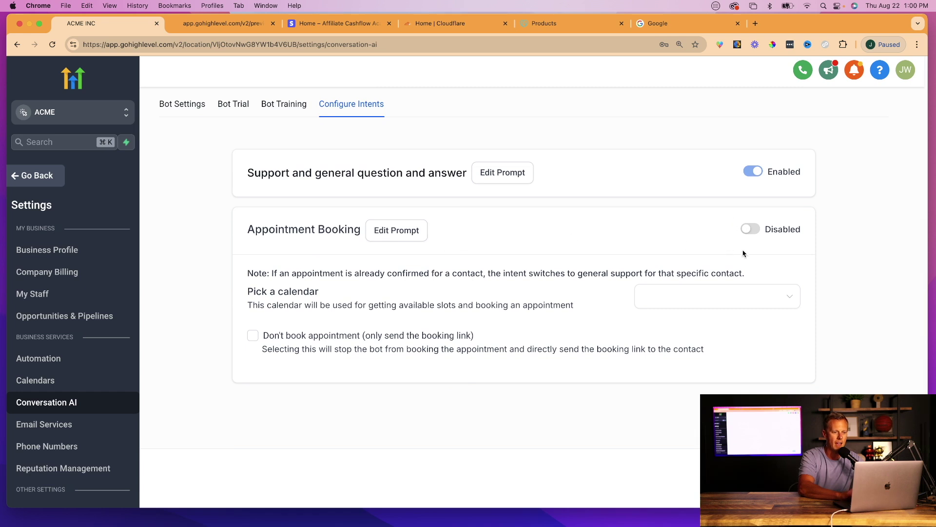
pyautogui.click(752, 229)
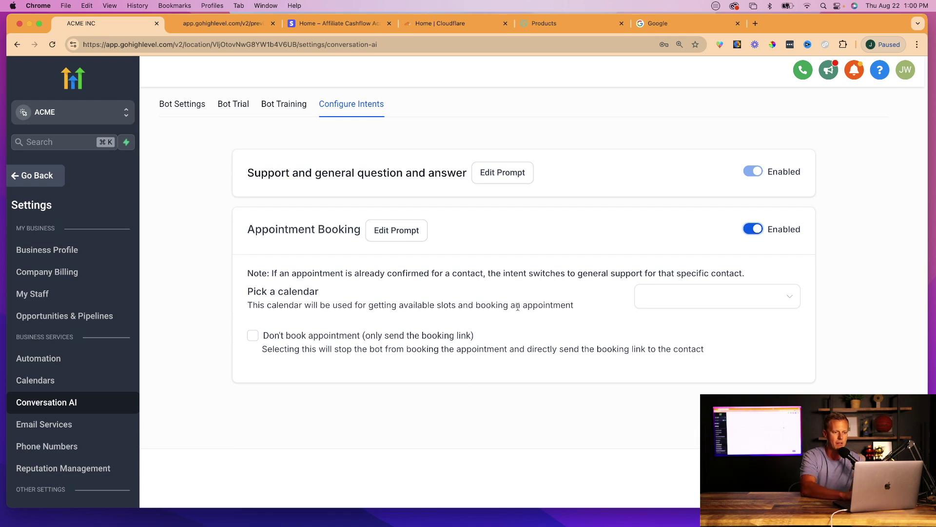
pyautogui.click(663, 301)
pyautogui.click(664, 324)
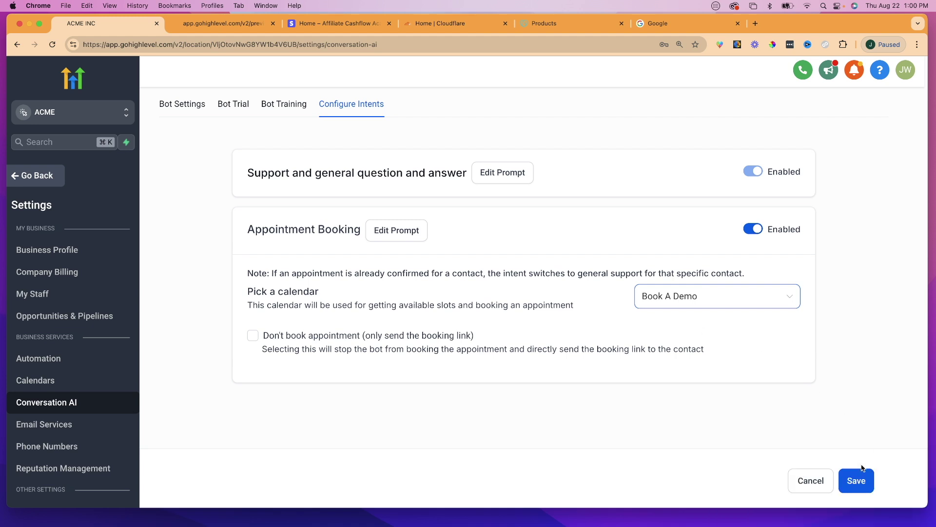
pyautogui.click(857, 479)
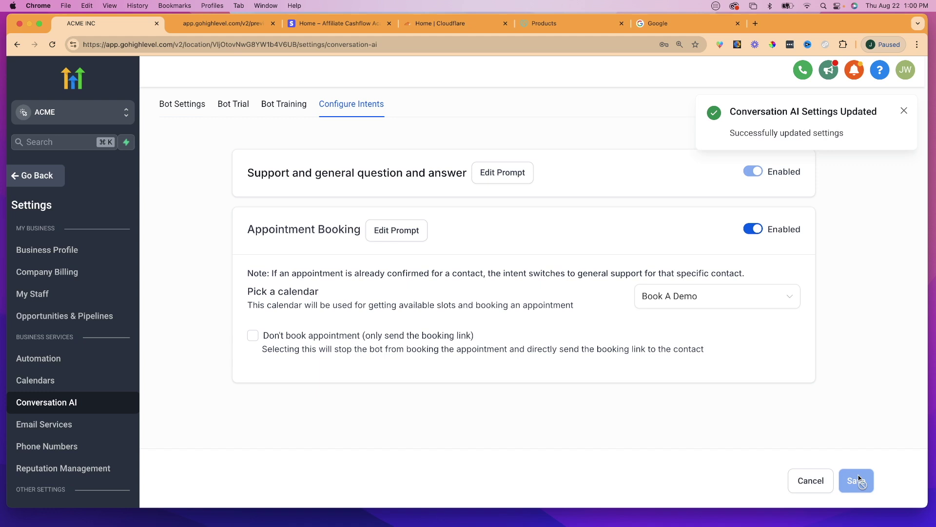
# - Check the ACME landing page preview, then go to the Bot Training page
pyautogui.click(245, 25)
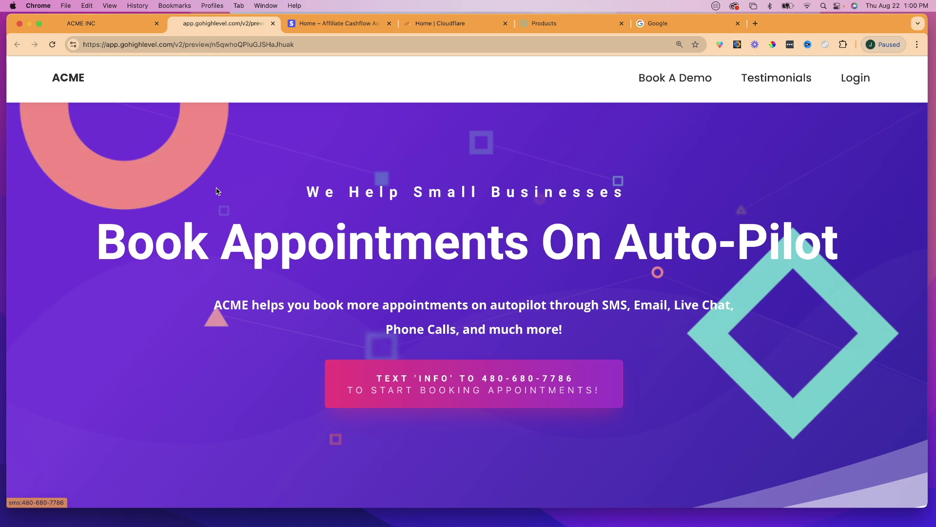
pyautogui.click(93, 25)
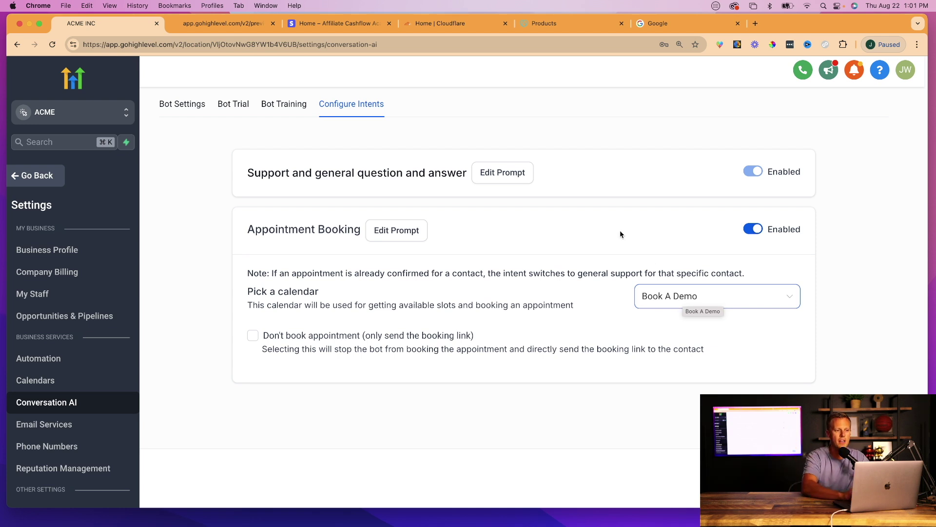
pyautogui.click(286, 105)
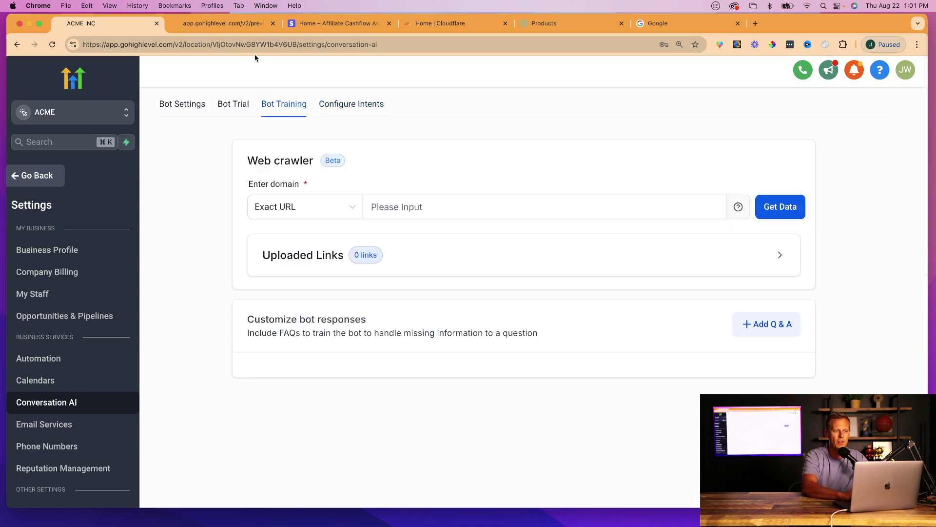
pyautogui.click(229, 28)
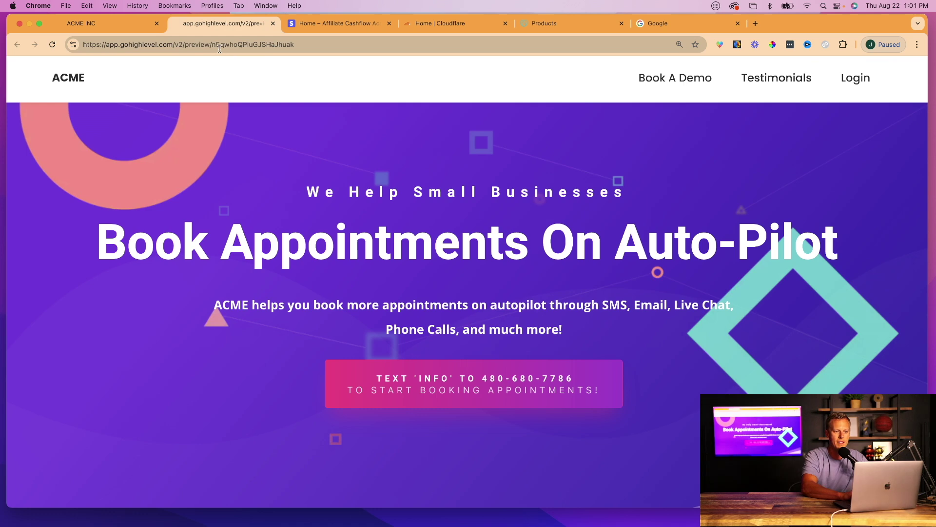
pyautogui.click(119, 21)
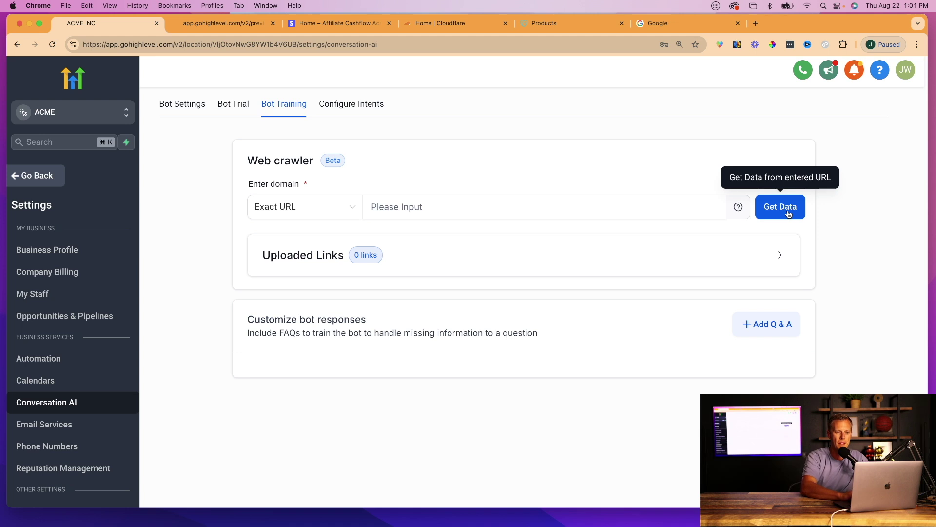
pyautogui.scroll(-1, 681, 325)
pyautogui.scroll(-2, 682, 325)
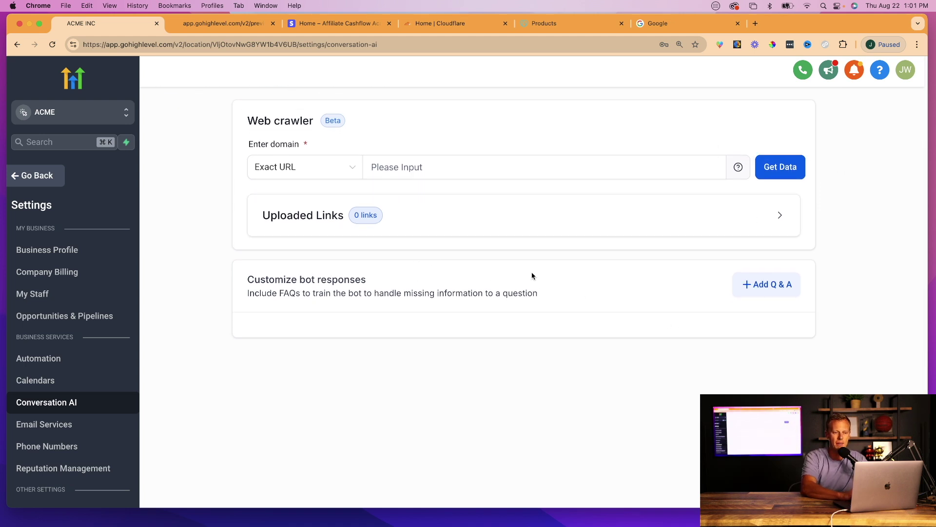
# - Add a Q&A 'How much does this cost?' answering that it depends and suggesting a quick call
pyautogui.click(774, 285)
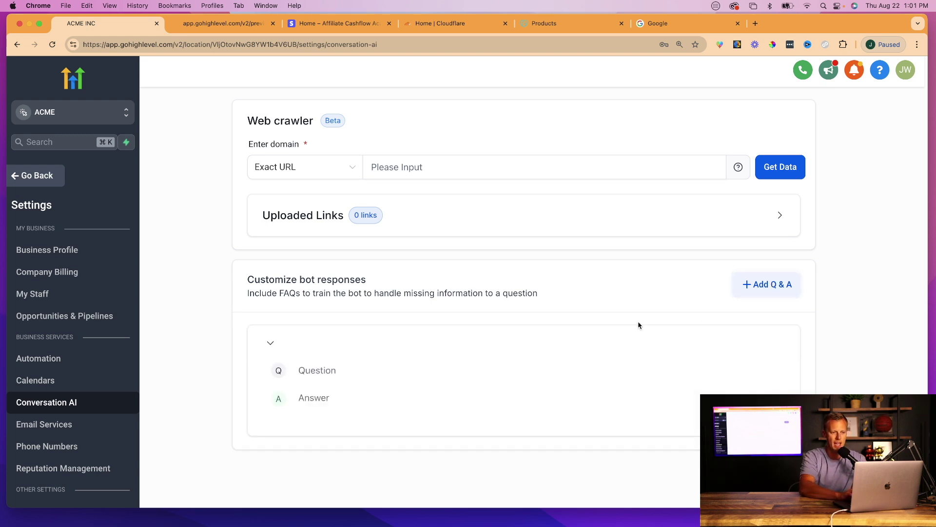
pyautogui.click(366, 363)
pyautogui.write('How')
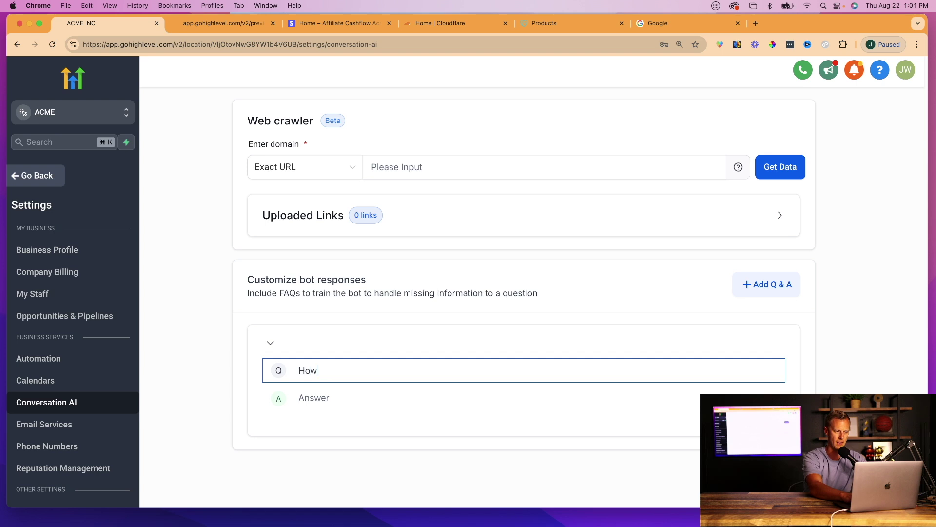
pyautogui.write(' much does this cost?')
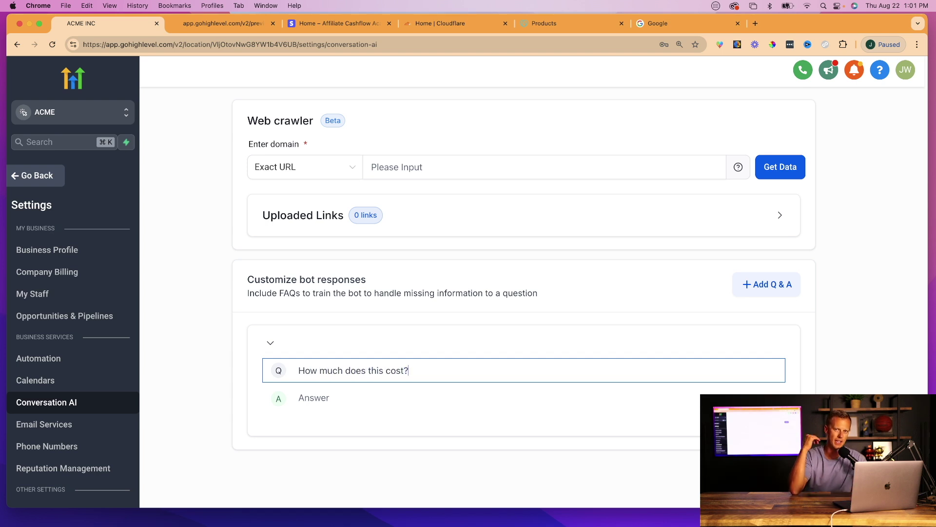
pyautogui.click(332, 399)
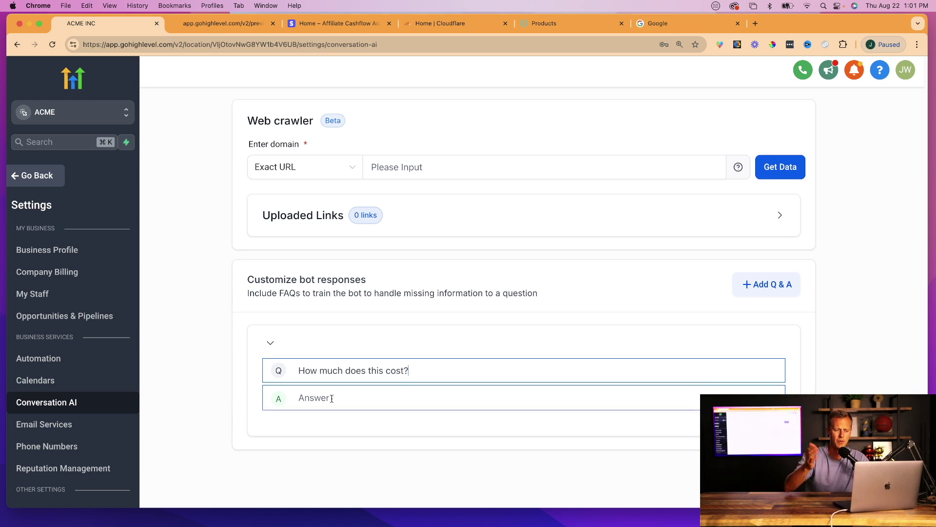
pyautogui.click(332, 398)
pyautogui.write("It really depends on your business, let's hop on a quick call to discuss your needs")
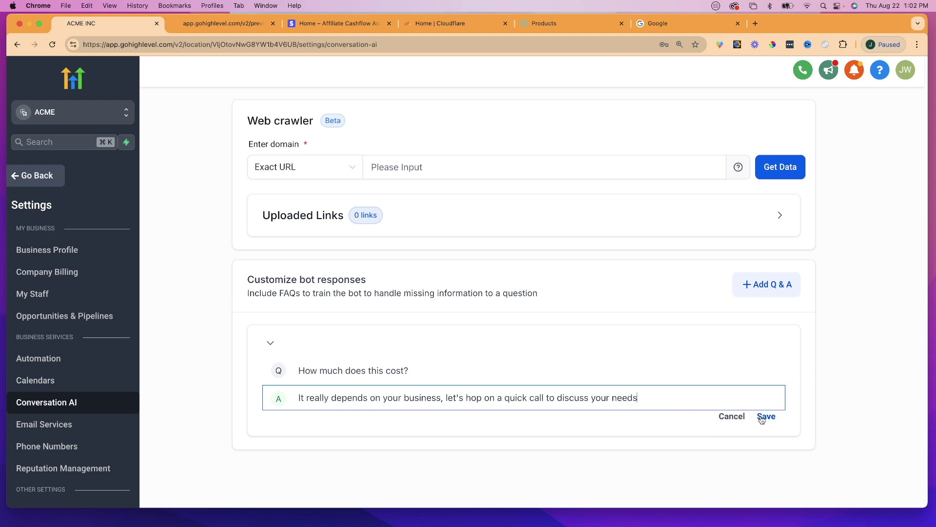
pyautogui.click(765, 417)
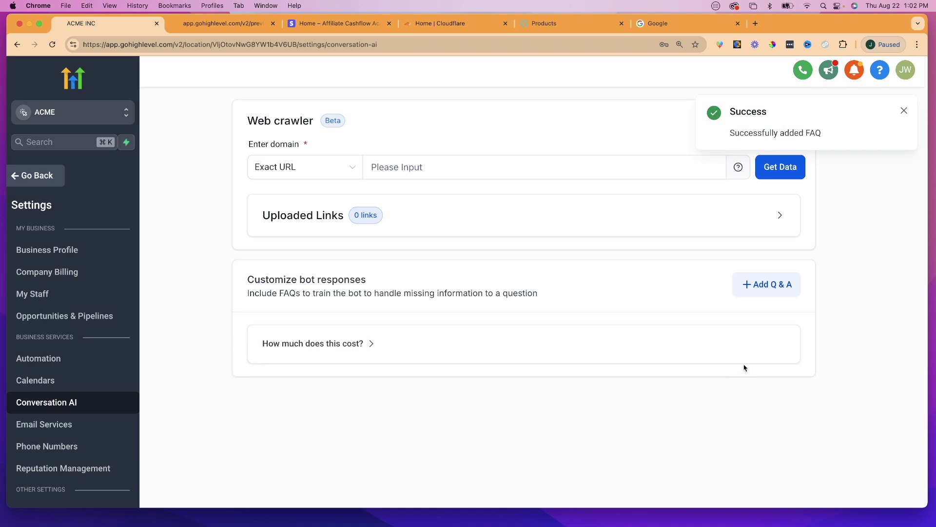
# - Ask the trial chatbot 'how much do your services cost?' and give its reply a thumbs up
pyautogui.scroll(3, 415, 173)
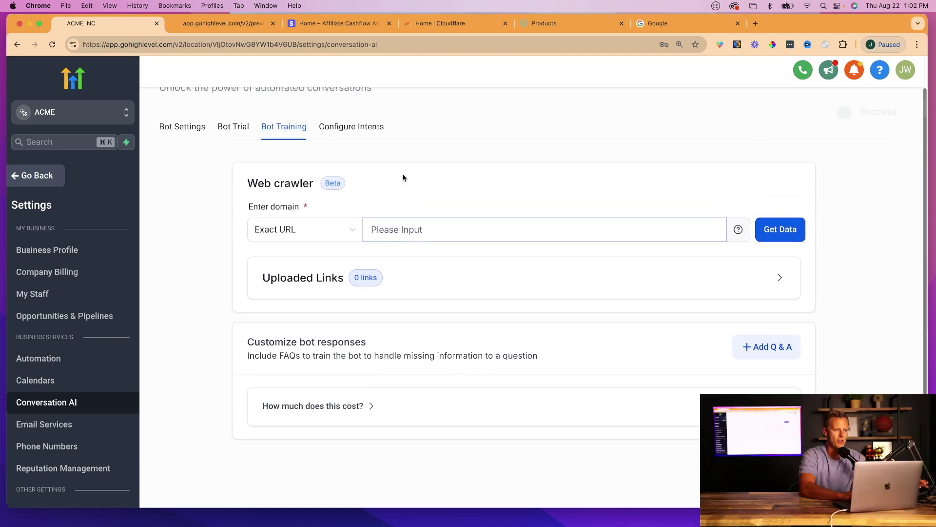
pyautogui.click(234, 167)
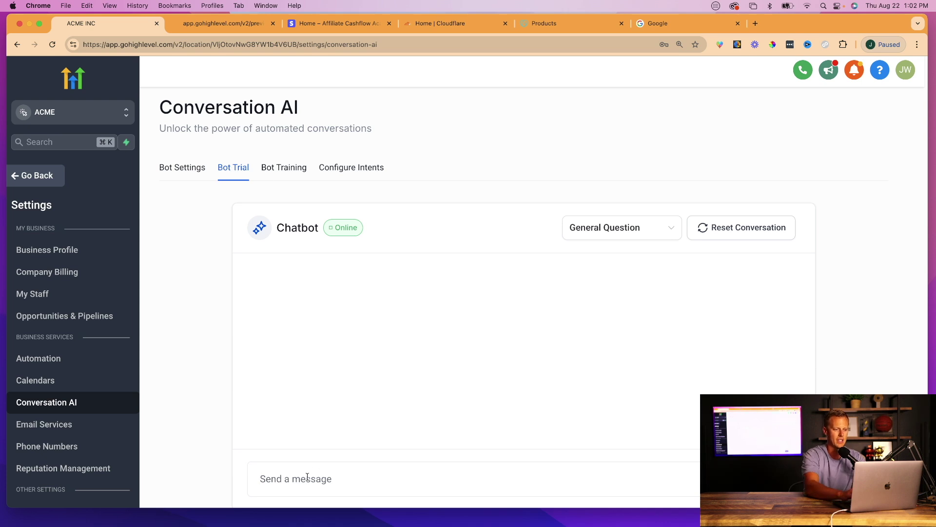
pyautogui.write('how much do your services cost?')
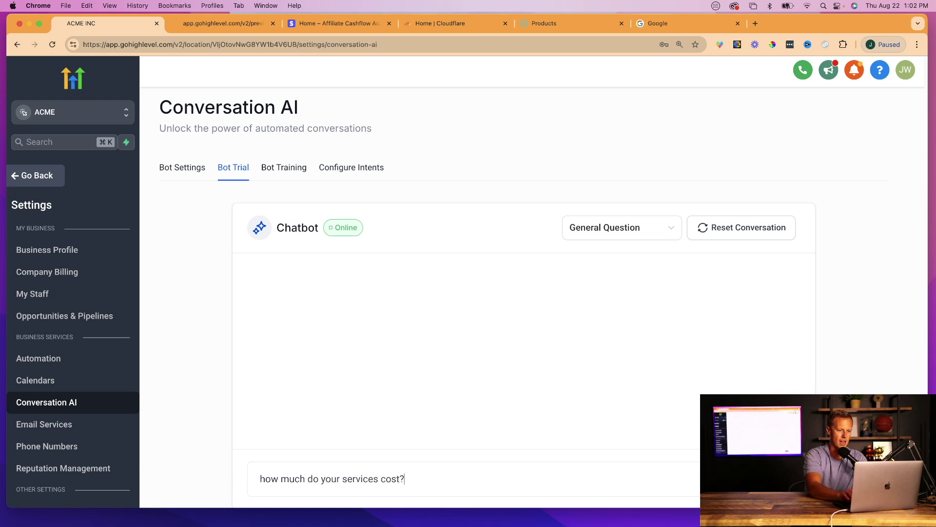
pyautogui.press('Return')
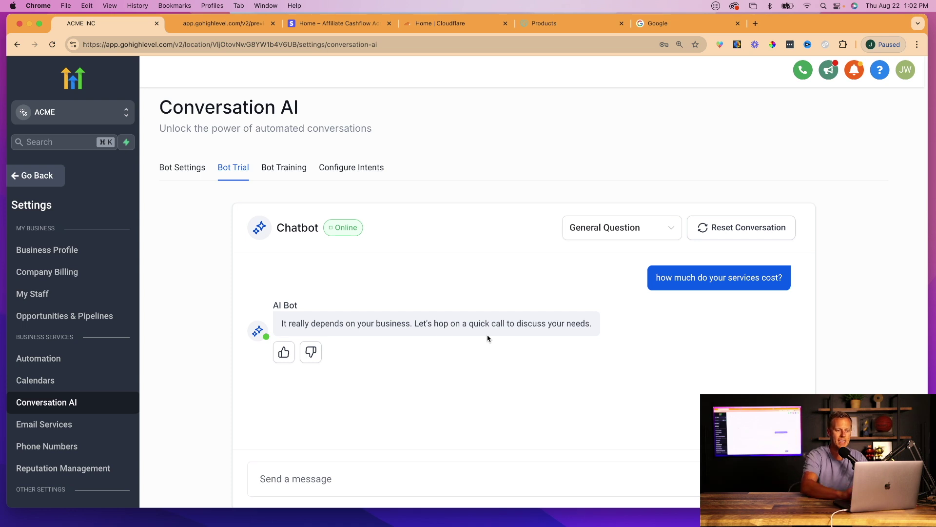
pyautogui.click(284, 352)
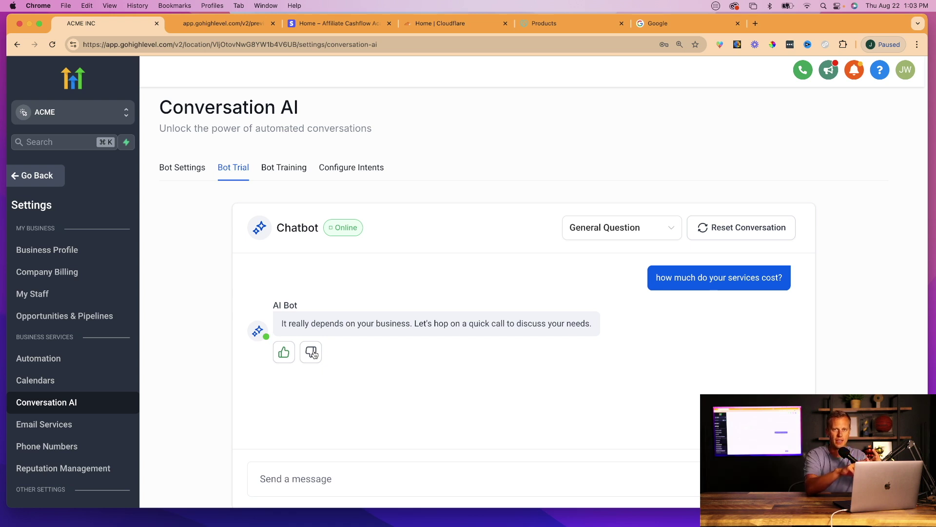
pyautogui.scroll(-3, 115, 399)
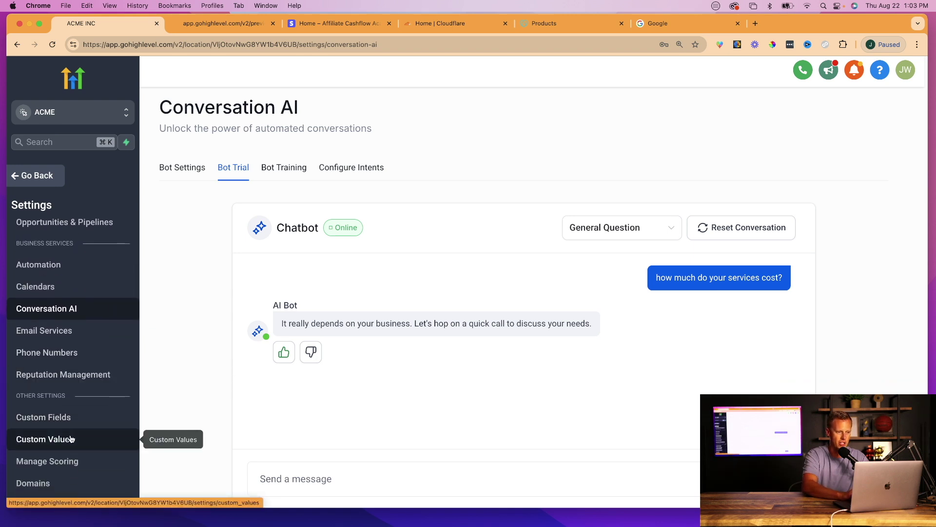
# - Review the business email, name and phone custom values and the preview, then go to Google
pyautogui.click(83, 434)
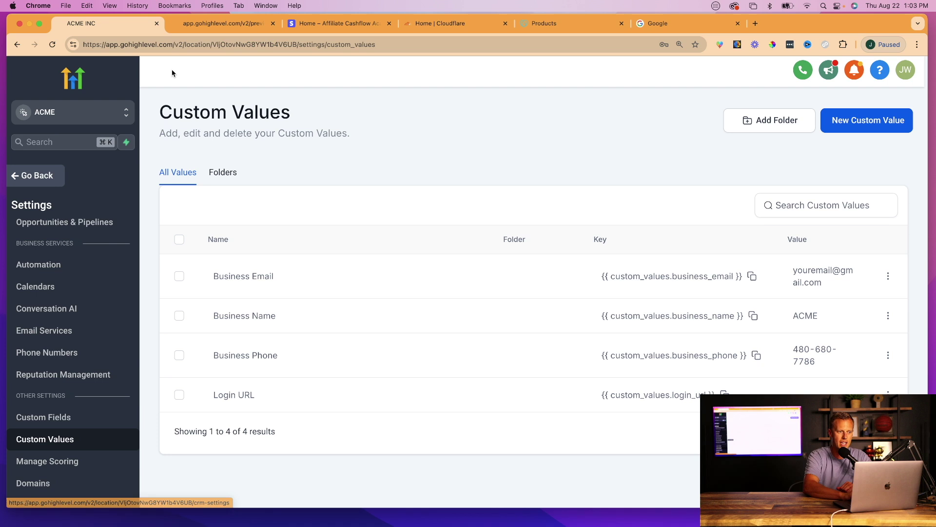
pyautogui.click(200, 27)
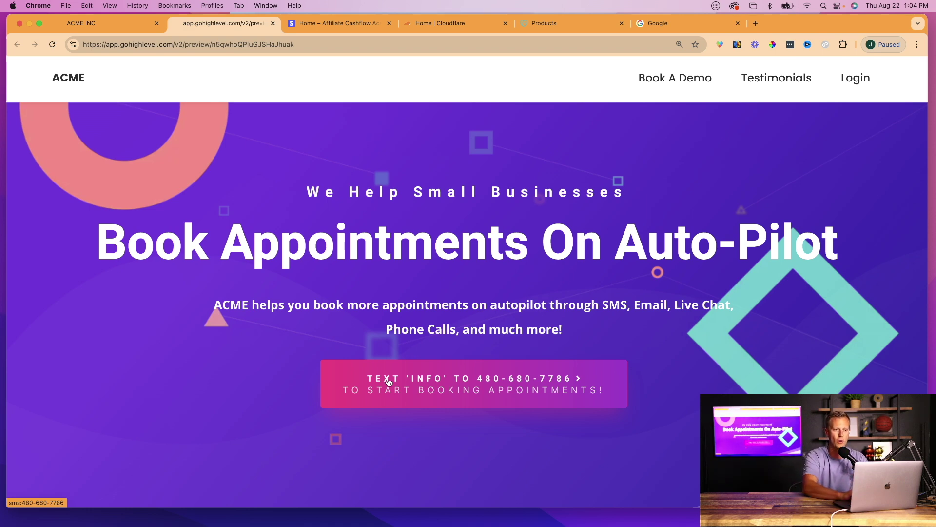
pyautogui.click(669, 29)
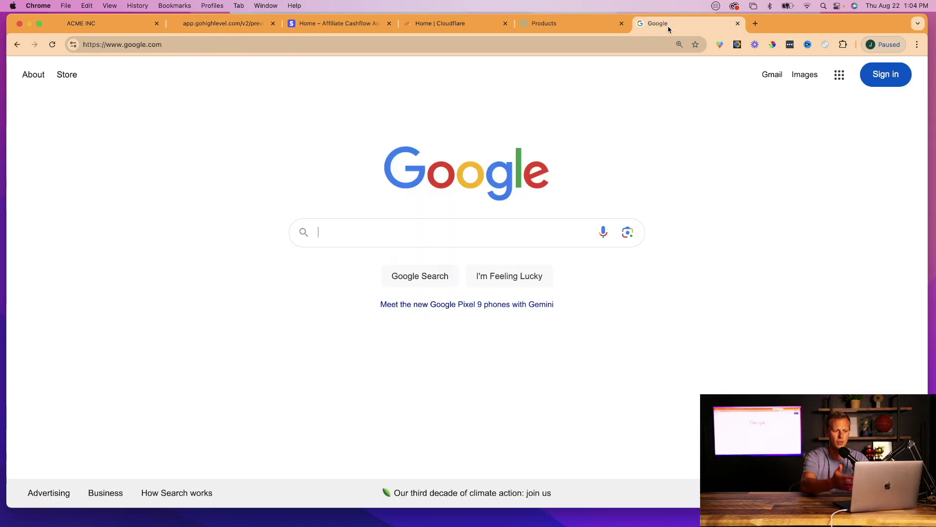
# - Search Google for 'plumbers near me', decline location sharing, and scroll past the ads to the Businesses map
pyautogui.write('plumbers near me')
pyautogui.press('Return')
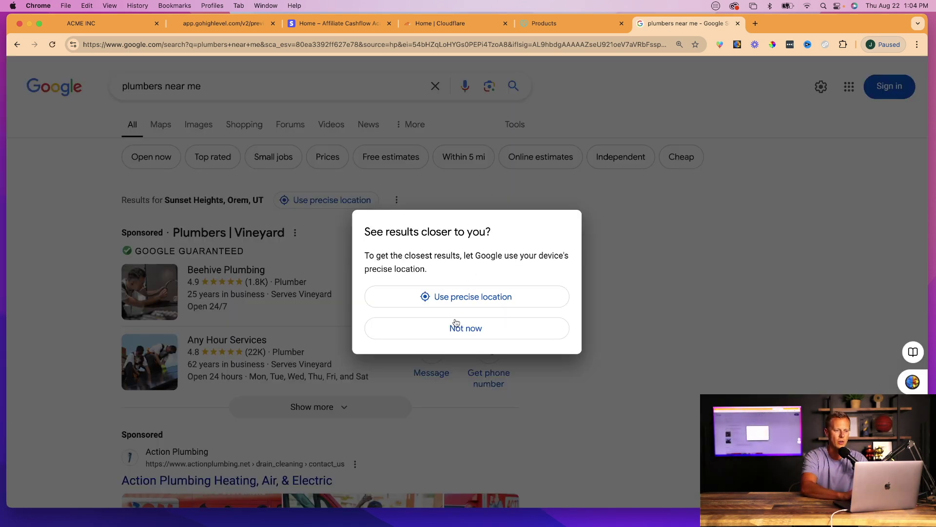
pyautogui.click(456, 325)
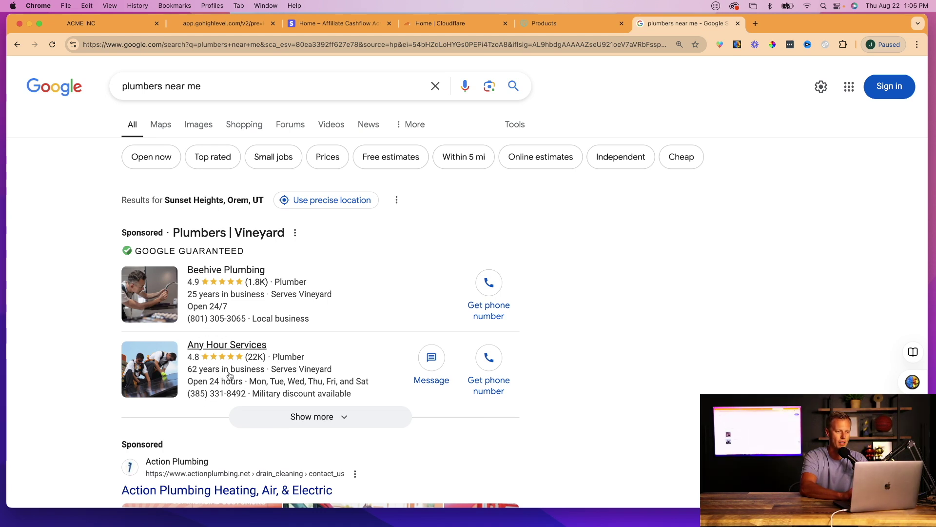
pyautogui.scroll(-7, 205, 389)
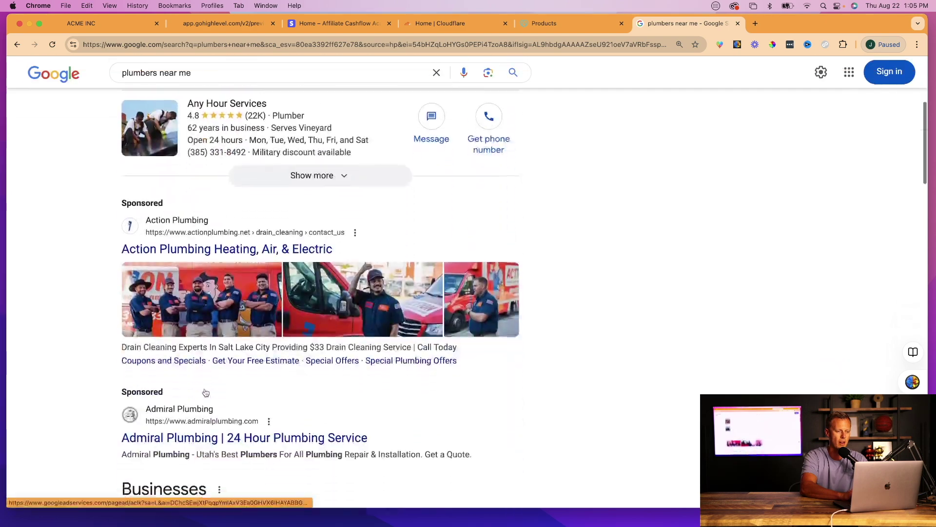
pyautogui.scroll(-4, 204, 389)
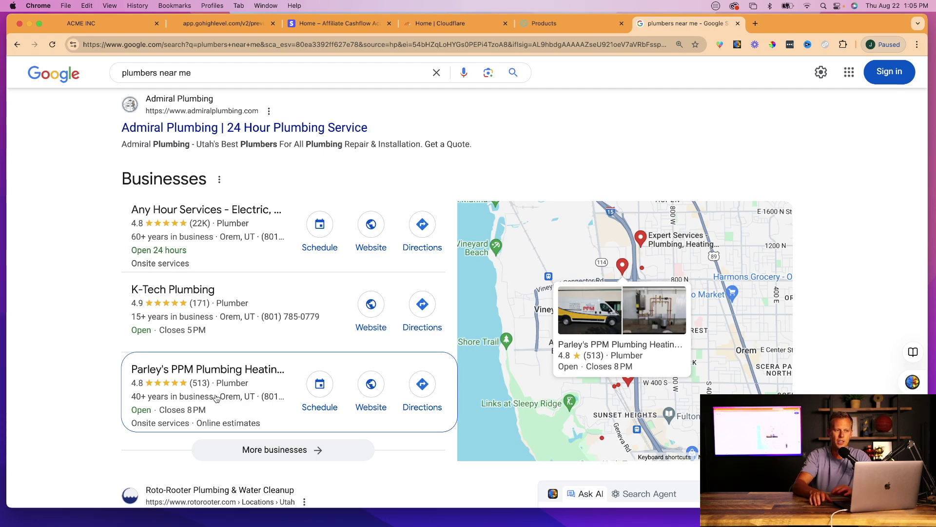
pyautogui.scroll(10, 219, 254)
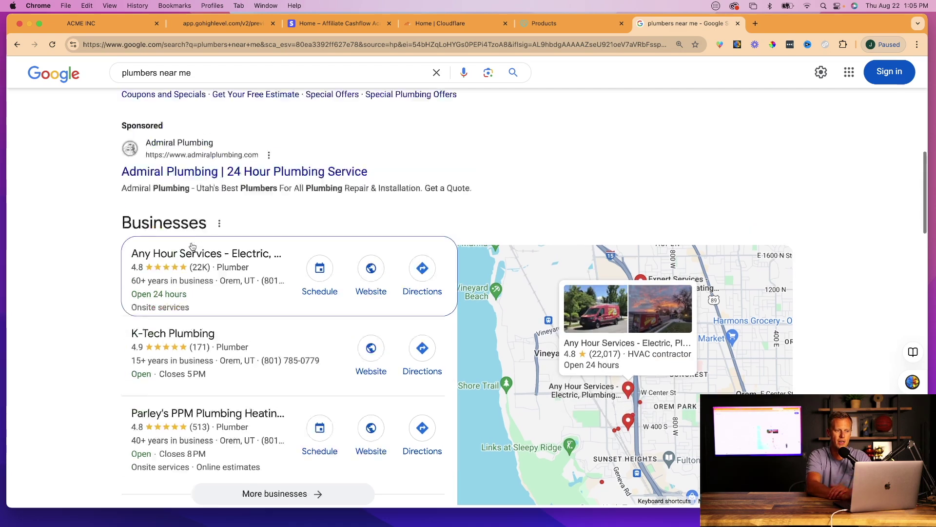
pyautogui.scroll(-3, 228, 286)
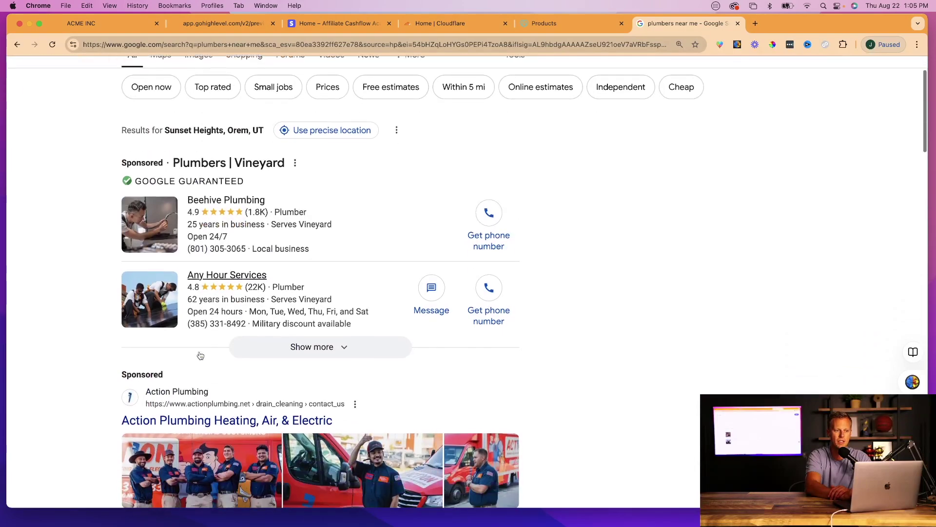
pyautogui.scroll(-5, 196, 312)
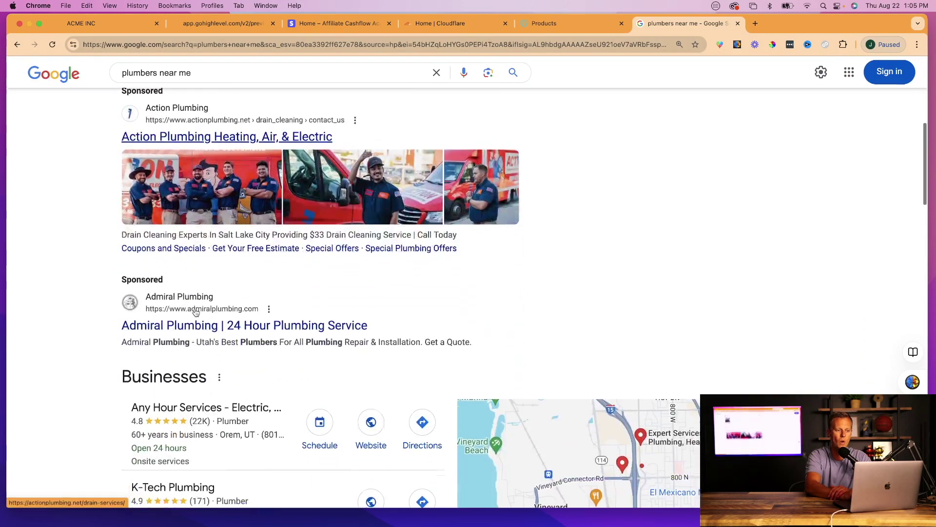
pyautogui.scroll(-1, 195, 312)
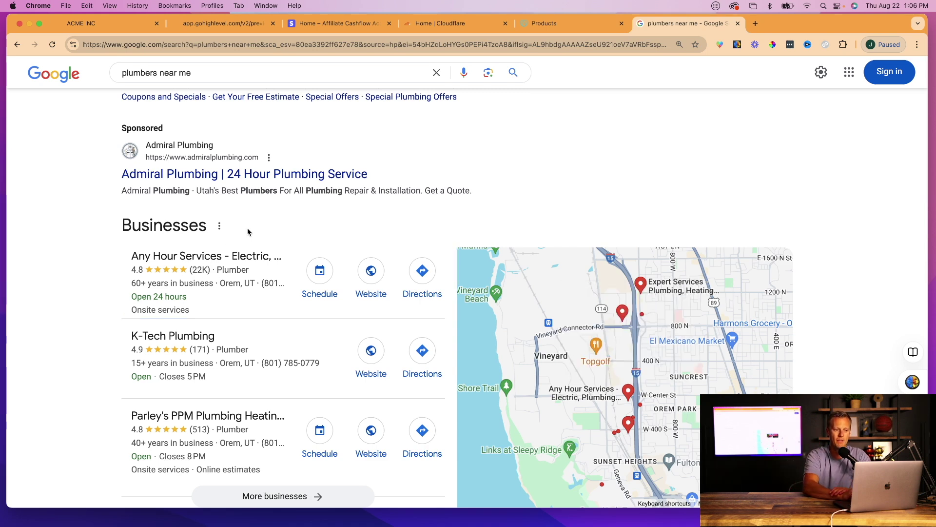
pyautogui.click(115, 29)
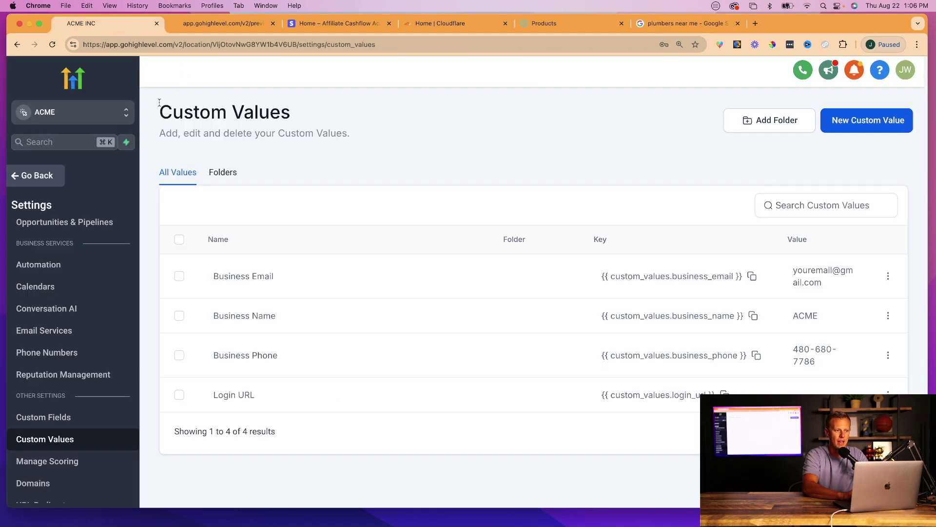
# - Switch from the ACME sub-account to the agency view and dismiss the tax ID banner
pyautogui.click(125, 114)
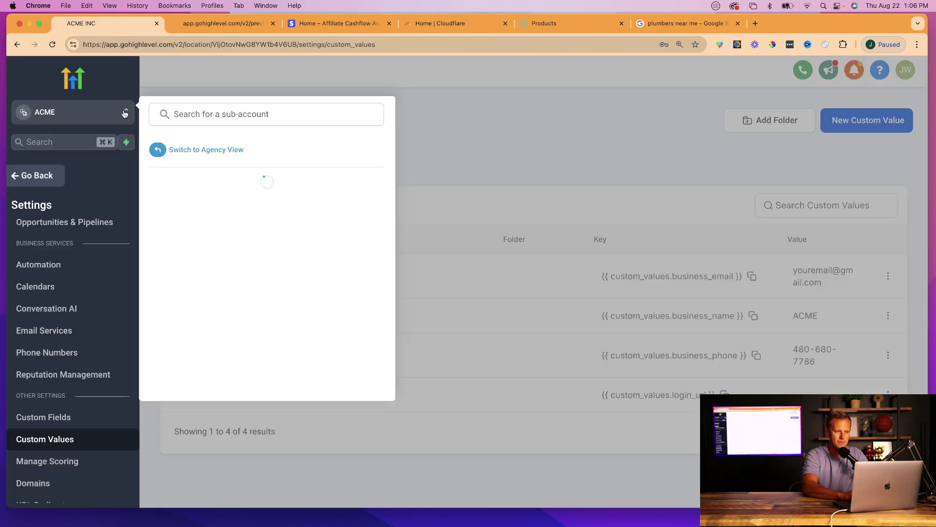
pyautogui.click(195, 150)
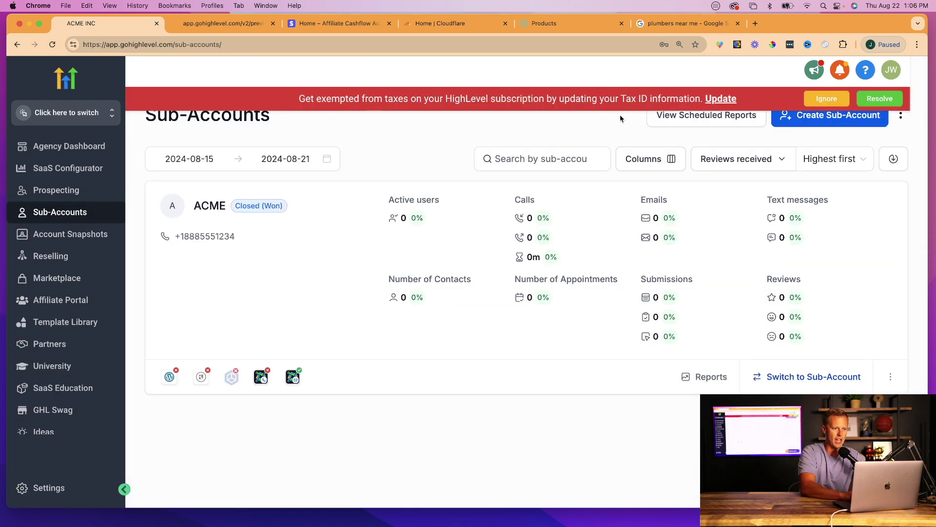
pyautogui.click(826, 98)
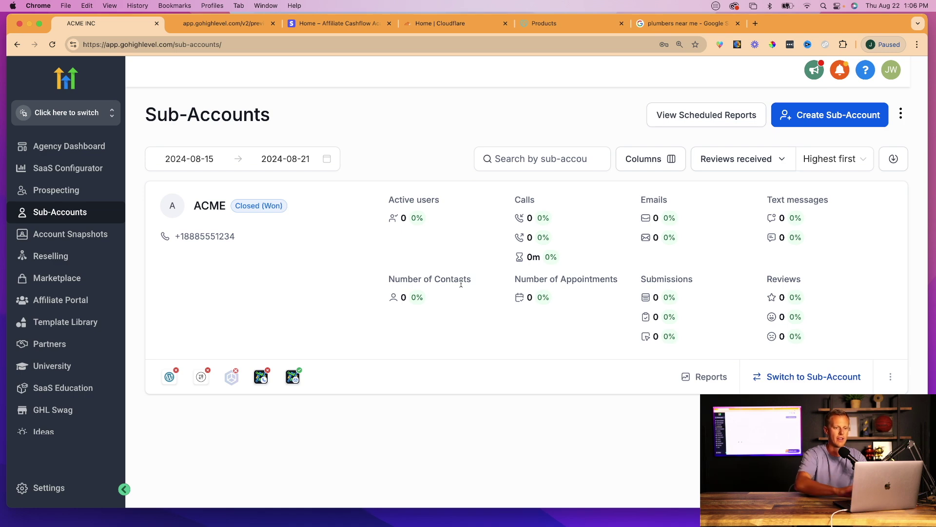
# - Create the Test Biz sub-account manually from the Blank Snapshot and view it in Sub-Accounts
pyautogui.click(815, 118)
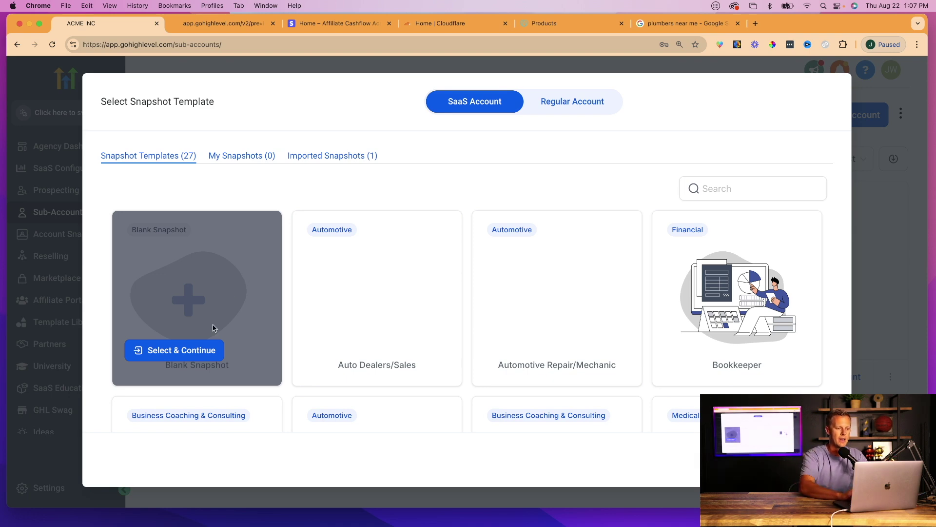
pyautogui.click(195, 350)
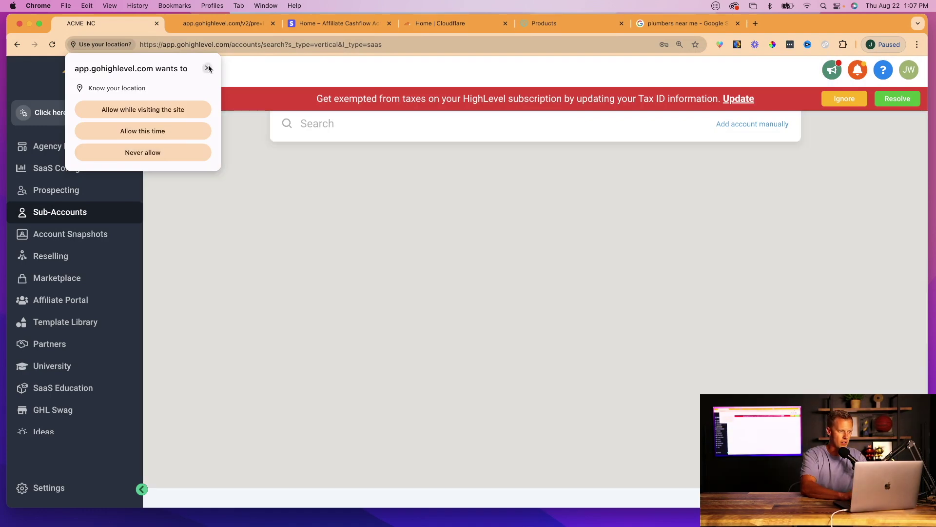
pyautogui.click(208, 68)
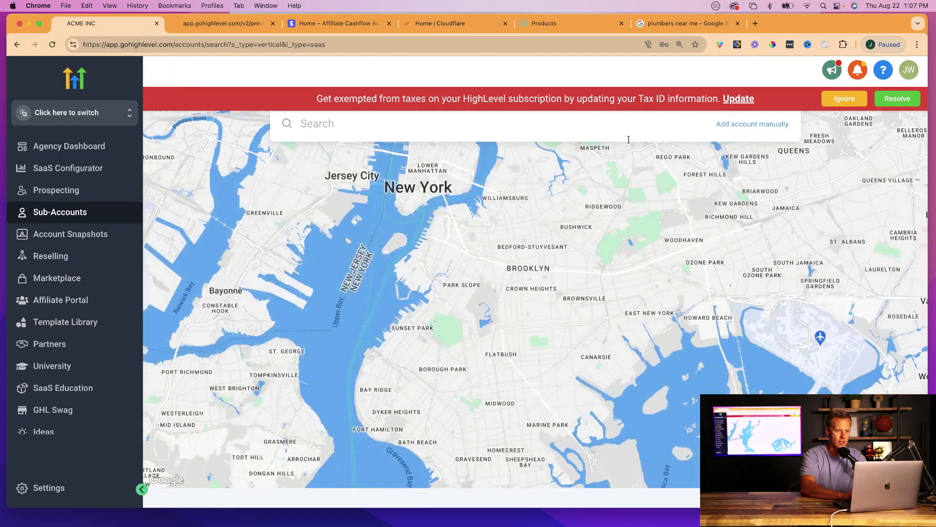
pyautogui.click(730, 128)
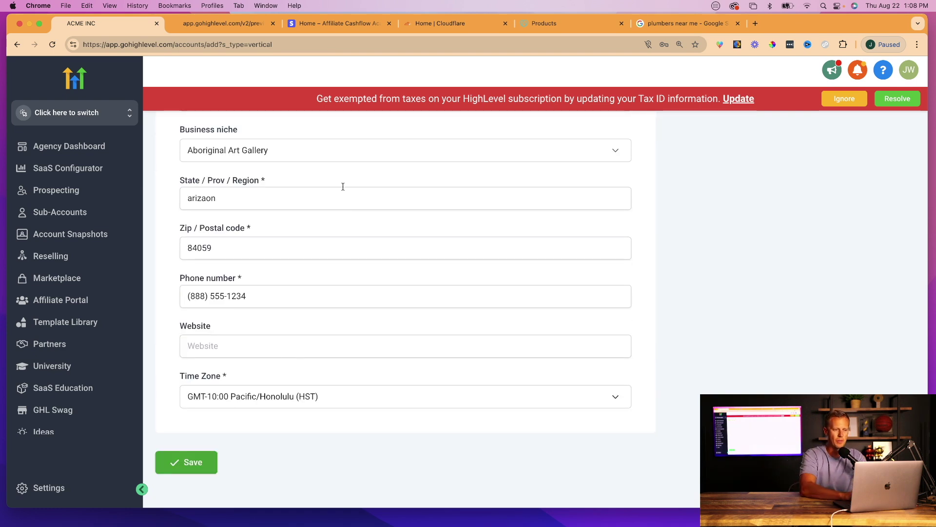
pyautogui.scroll(7, 343, 189)
pyautogui.scroll(-7, 343, 190)
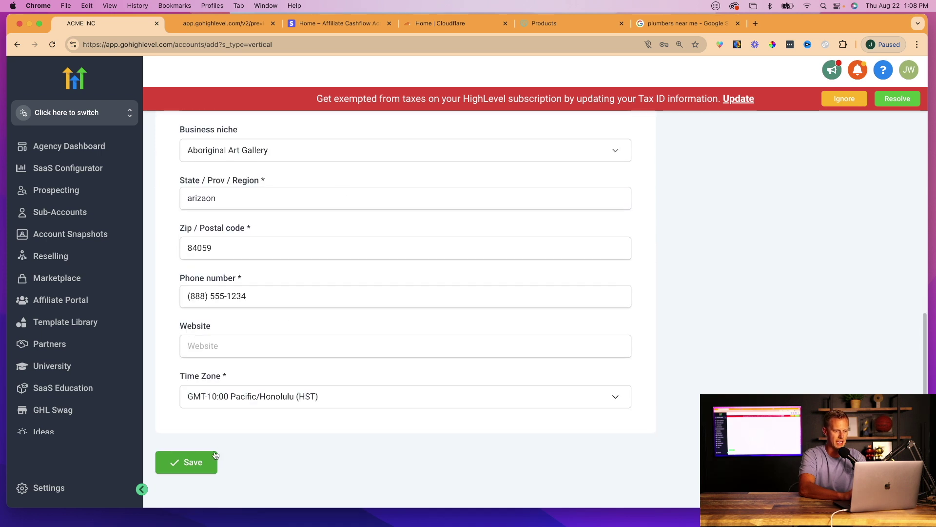
pyautogui.click(195, 464)
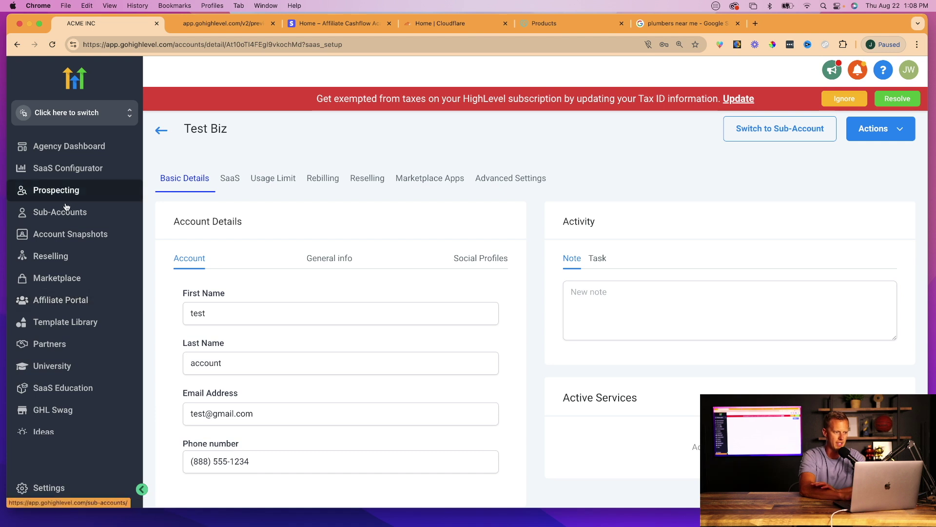
pyautogui.click(63, 213)
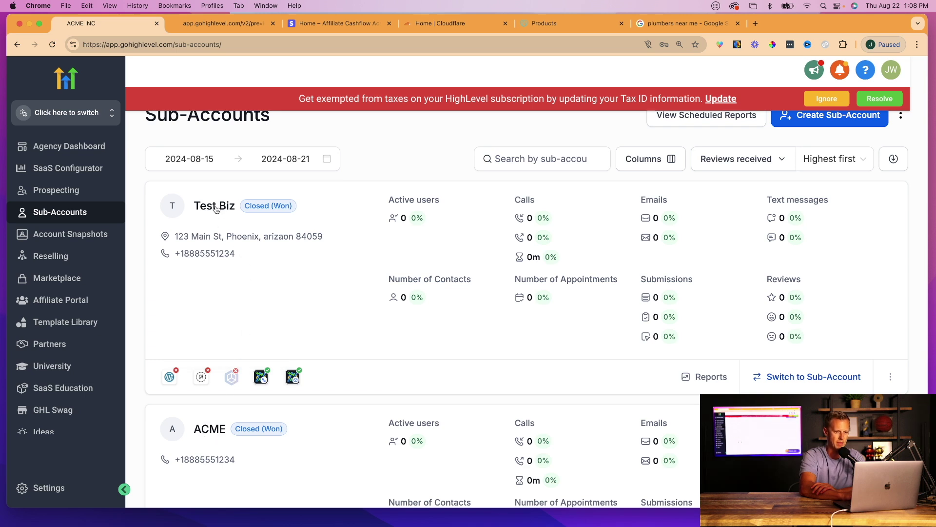
# - Enter Test Biz, dismiss the tax ID banner, view its Launchpad, then return to the plumbers results
pyautogui.click(786, 379)
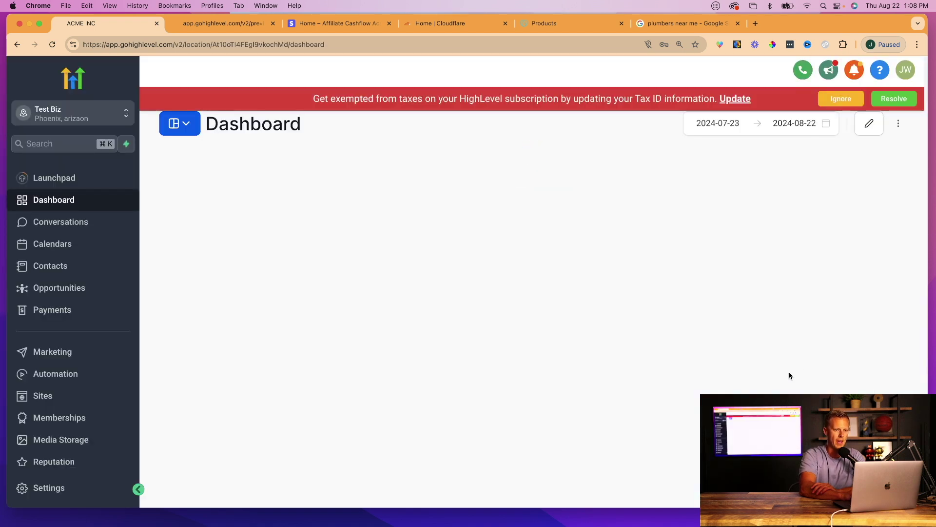
pyautogui.click(837, 99)
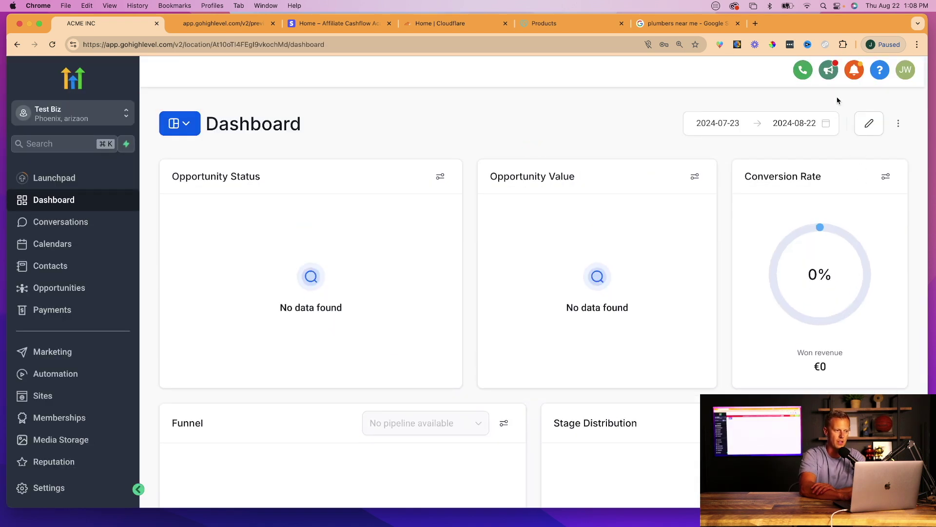
pyautogui.click(90, 181)
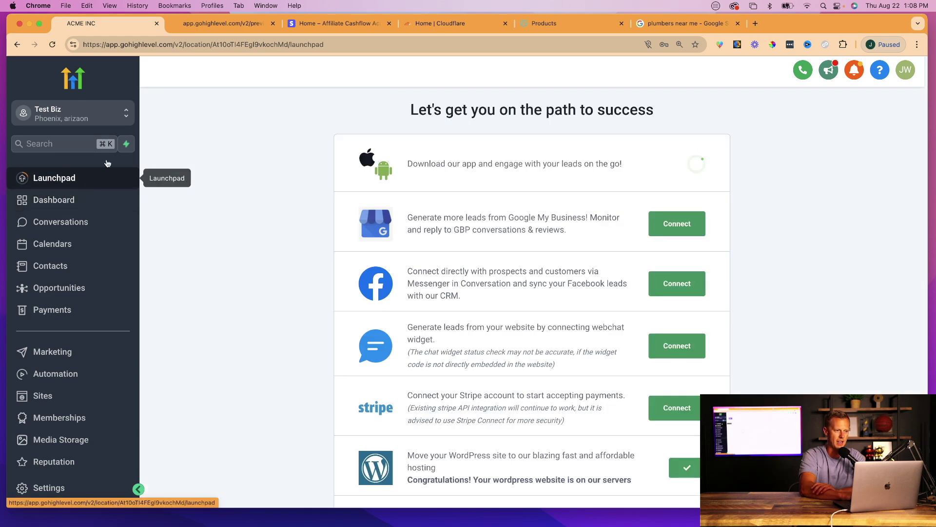
pyautogui.click(671, 28)
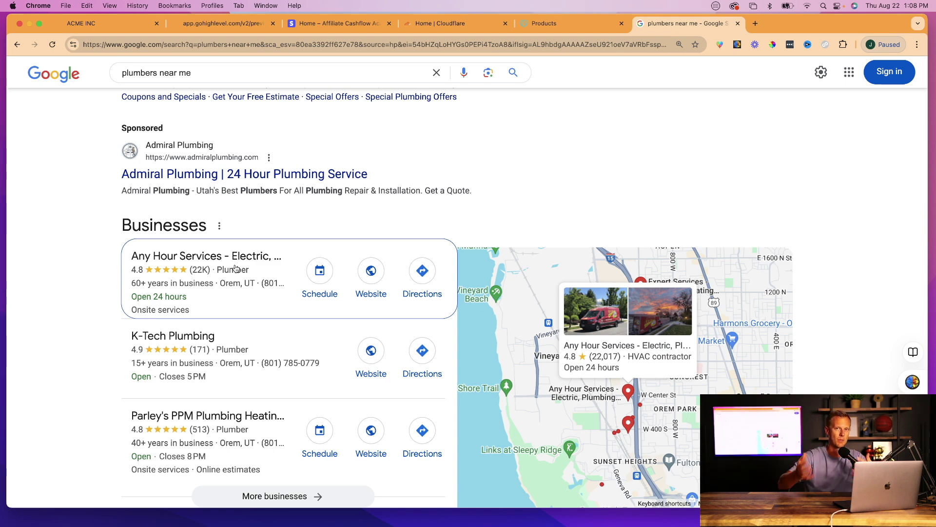
# - Return to the Test Biz Launchpad in the ACME INC browser tab
pyautogui.click(96, 27)
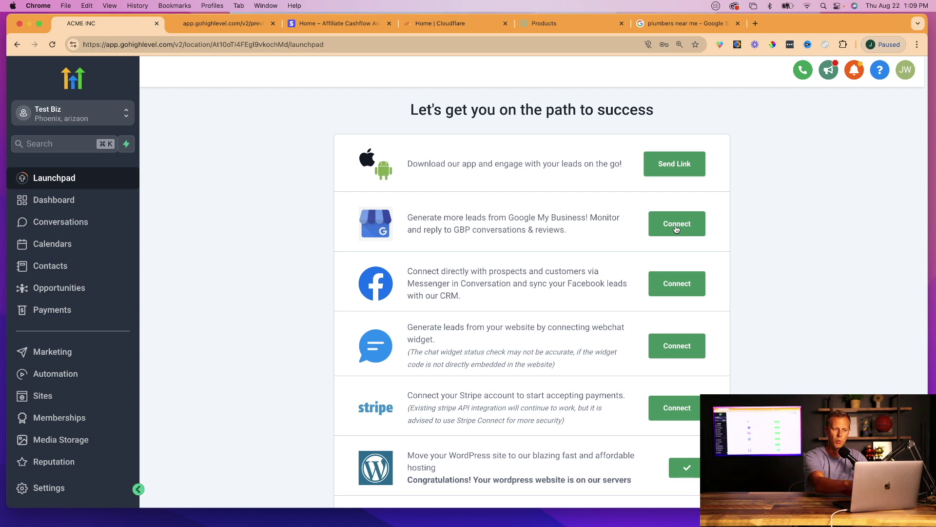
# - In Test Biz's business profile settings, enable missed call text back and start editing its reply message
pyautogui.click(77, 491)
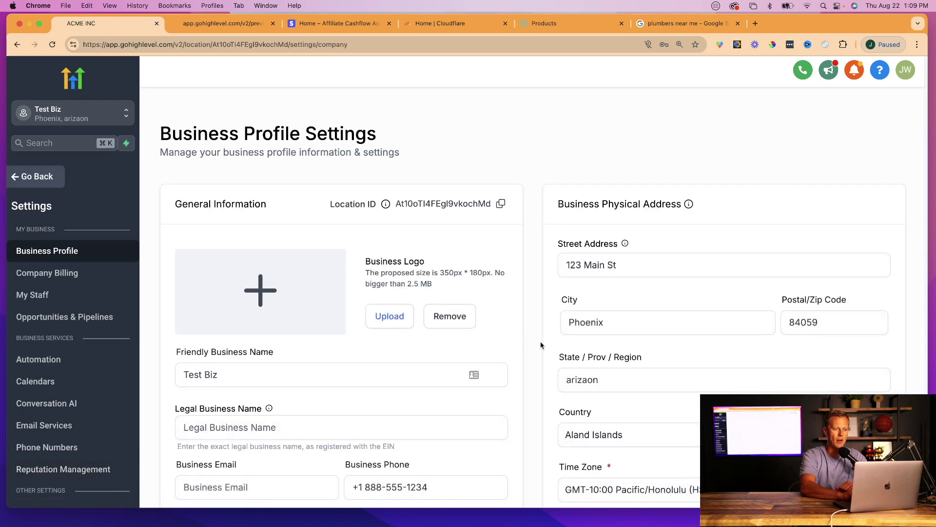
pyautogui.scroll(-10, 541, 345)
pyautogui.scroll(-15, 540, 344)
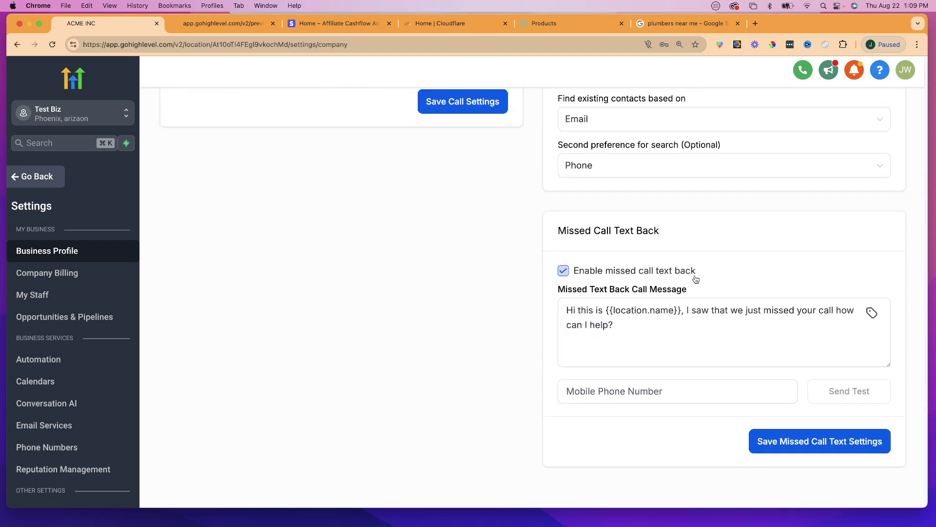
pyautogui.click(612, 328)
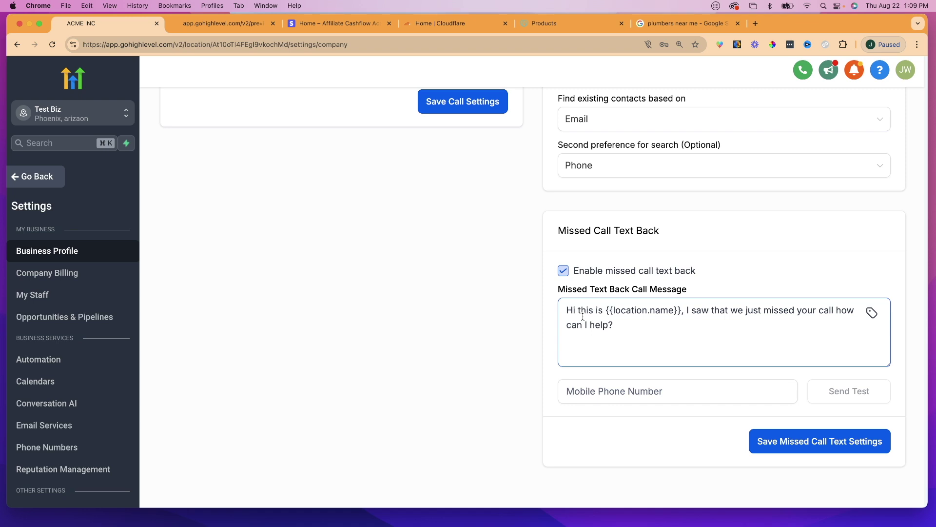
# - Leave Settings and open the empty Test Biz Conversations inbox
pyautogui.click(32, 176)
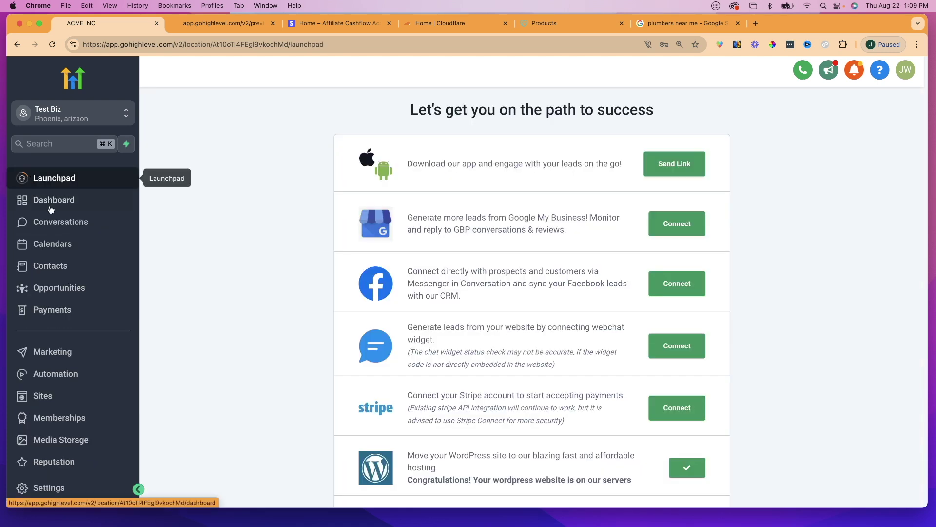
pyautogui.click(51, 222)
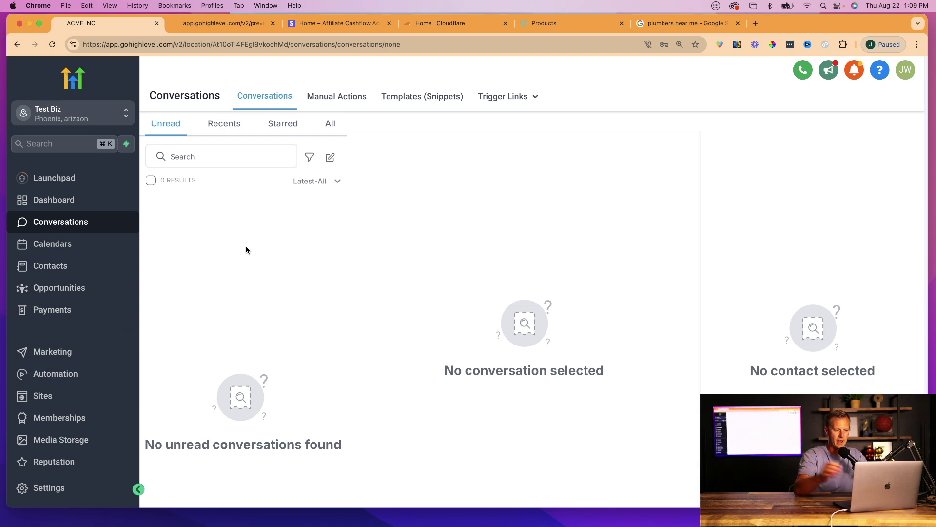
# - Switch Test Biz's Conversation AI preference to Auto Pilot (beta) for automatic SMS replies
pyautogui.click(67, 489)
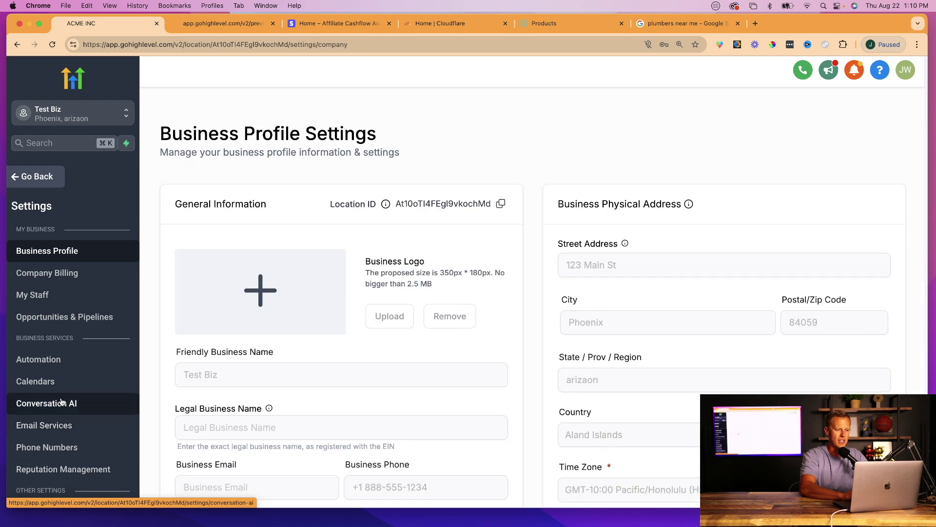
pyautogui.click(61, 402)
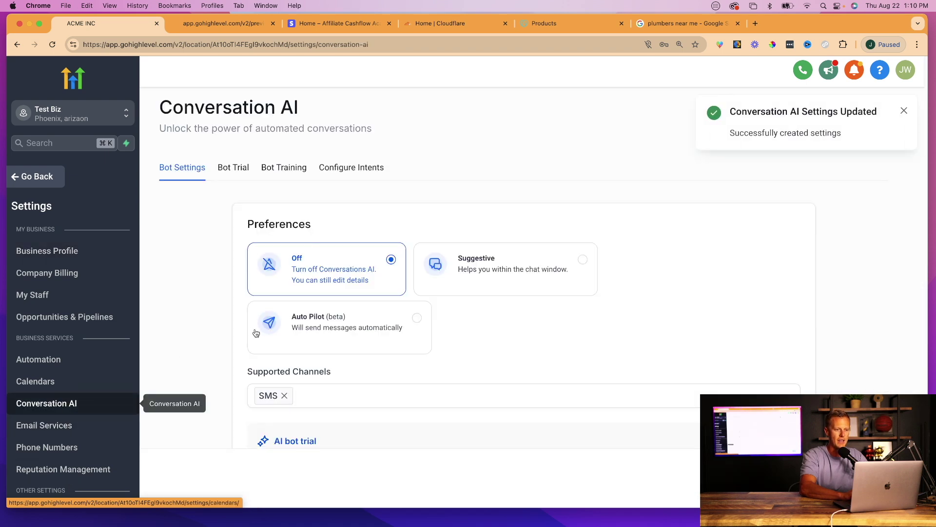
pyautogui.click(304, 320)
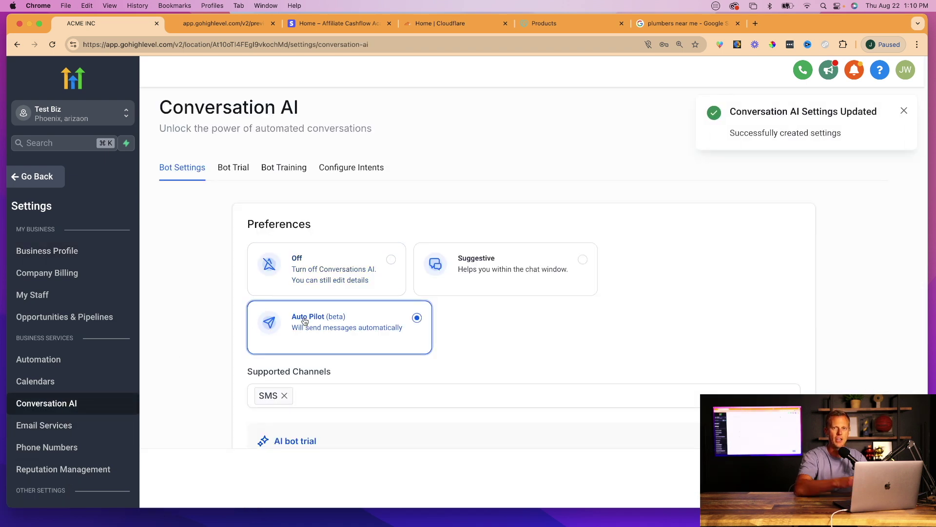